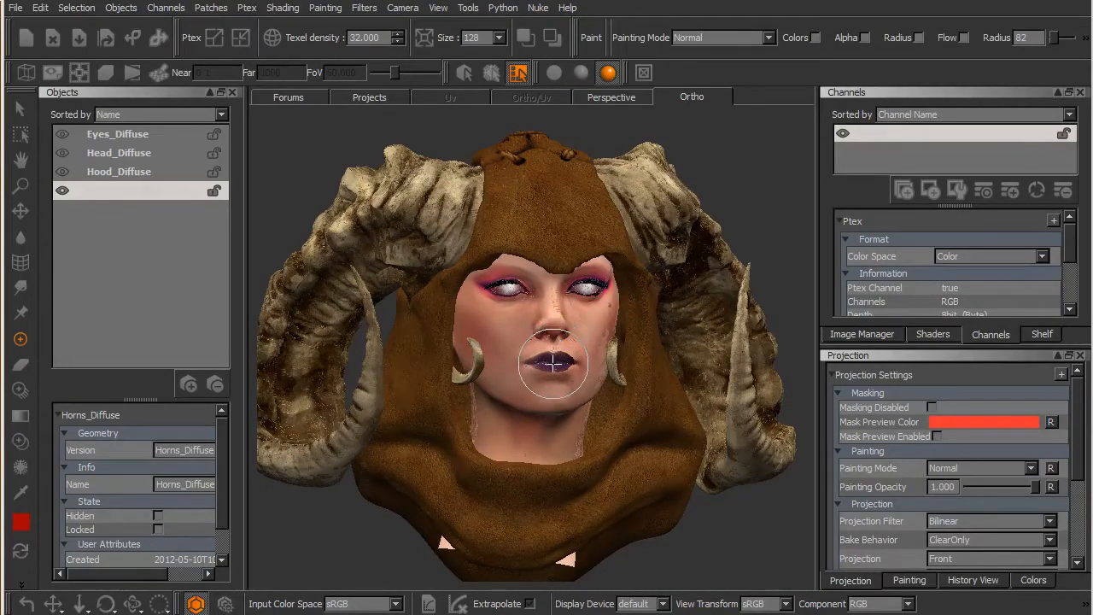
Examine the horned head model from several angles and check which shader is active for the horns.
{"action": "middle_click_drag", "start_coordinate": [561, 359], "coordinate": [557, 366]}
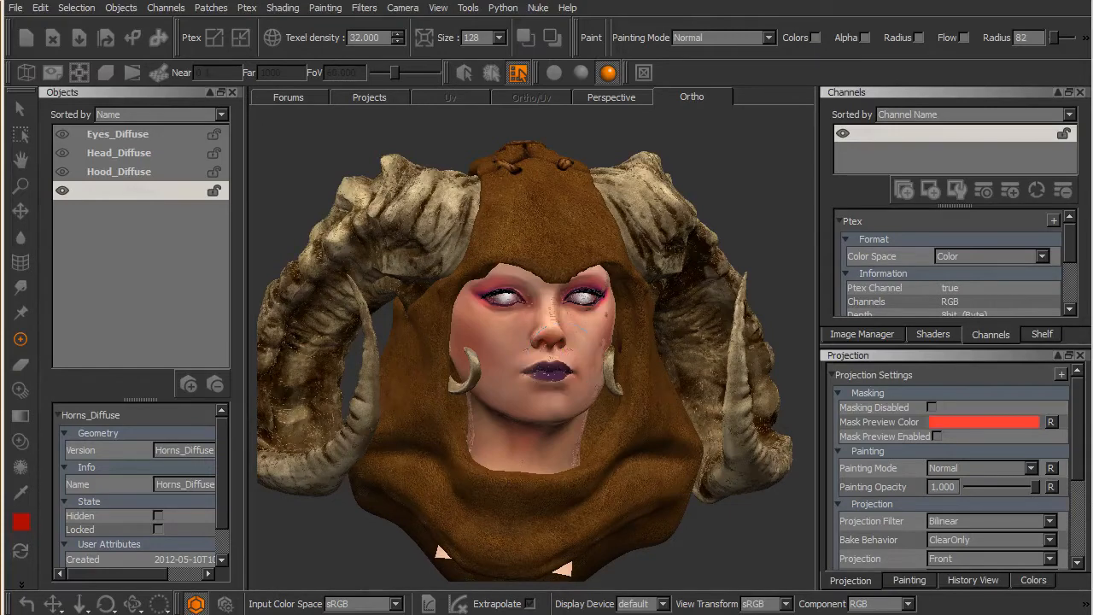
{"action": "left_click", "coordinate": [933, 334]}
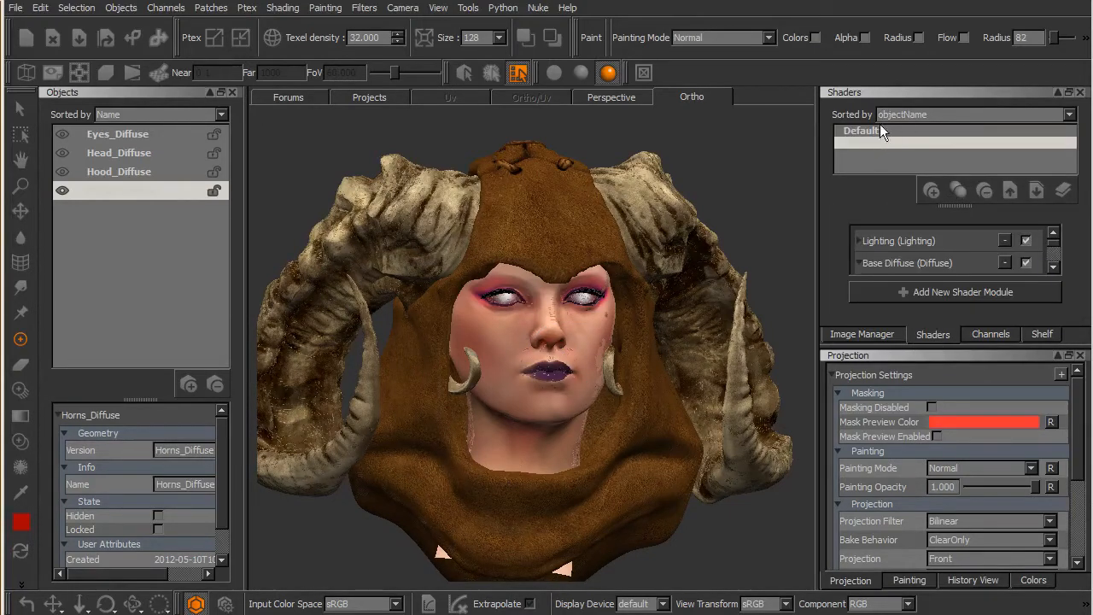
{"action": "left_click", "coordinate": [881, 144]}
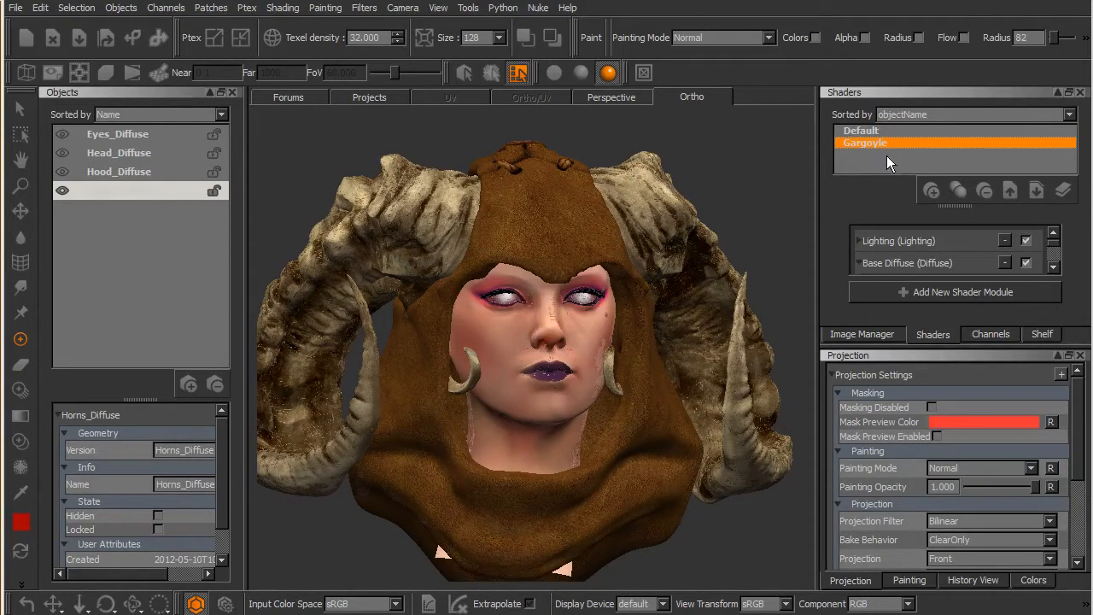
{"action": "left_click", "coordinate": [990, 334]}
{"action": "mouse_move", "coordinate": [618, 385]}
{"action": "middle_mouse_down"}
{"action": "mouse_move", "coordinate": [593, 385]}
{"action": "mouse_move", "coordinate": [586, 402]}
{"action": "middle_mouse_up"}
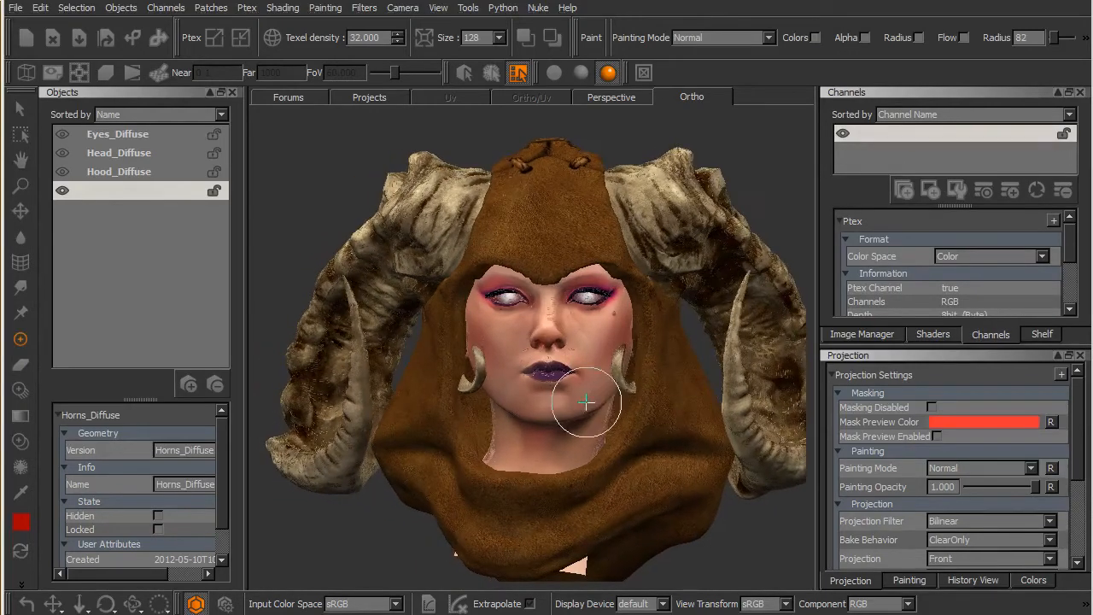
{"action": "mouse_move", "coordinate": [579, 395]}
{"action": "right_mouse_down"}
{"action": "mouse_move", "coordinate": [561, 396]}
{"action": "mouse_move", "coordinate": [593, 387]}
{"action": "right_mouse_up"}
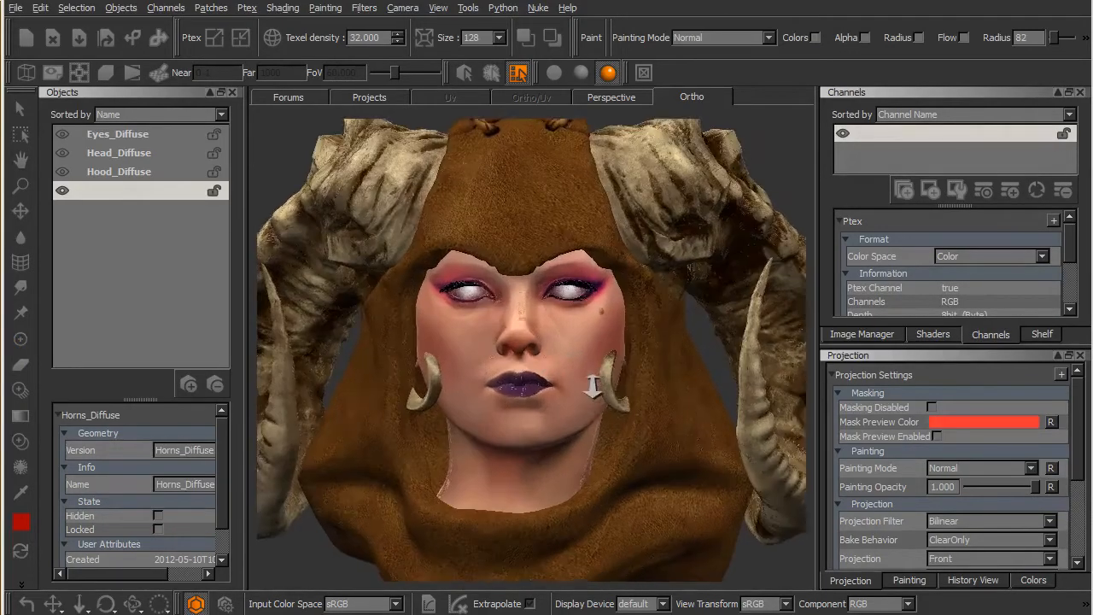
{"action": "middle_click_drag", "start_coordinate": [593, 387], "coordinate": [576, 381]}
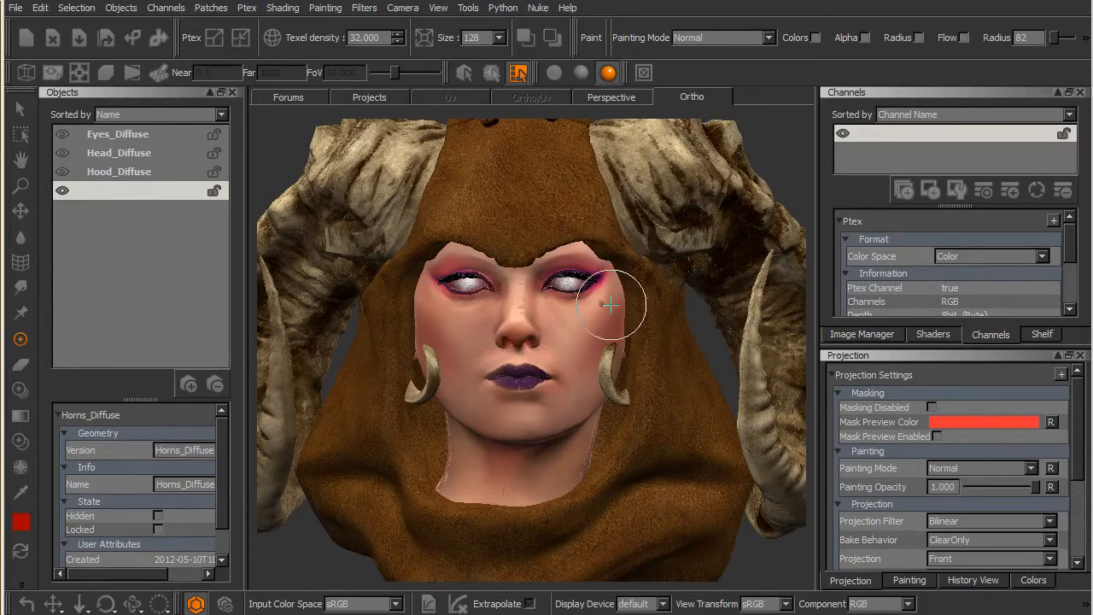
{"action": "mouse_move", "coordinate": [606, 376]}
{"action": "middle_mouse_down"}
{"action": "mouse_move", "coordinate": [620, 385]}
{"action": "mouse_move", "coordinate": [571, 376]}
{"action": "mouse_move", "coordinate": [615, 391]}
{"action": "mouse_move", "coordinate": [569, 395]}
{"action": "middle_mouse_up"}
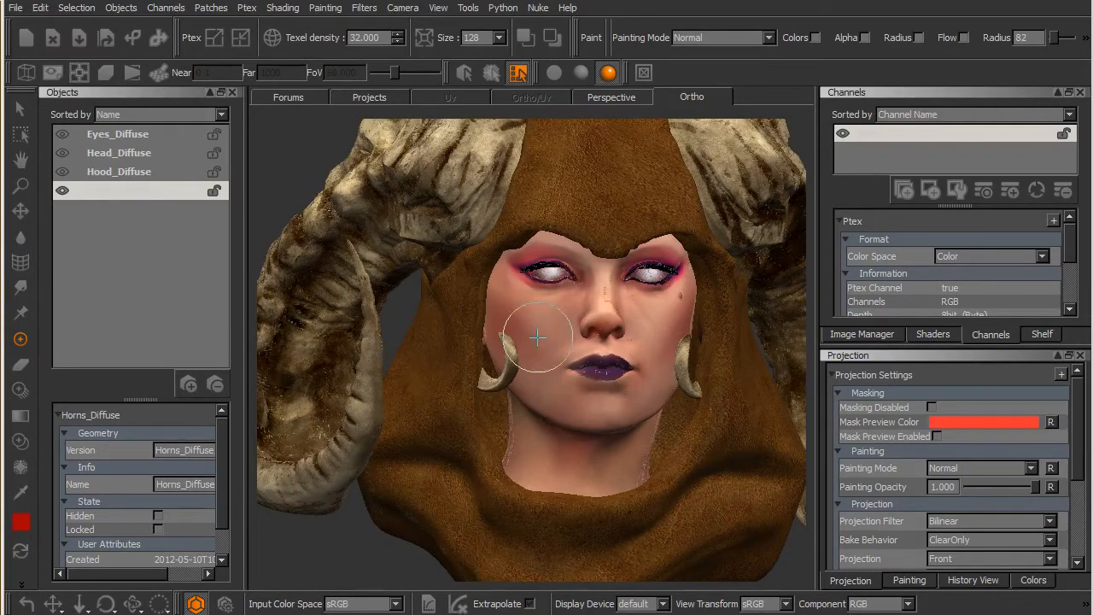
{"action": "middle_click_drag", "start_coordinate": [631, 324], "coordinate": [555, 397]}
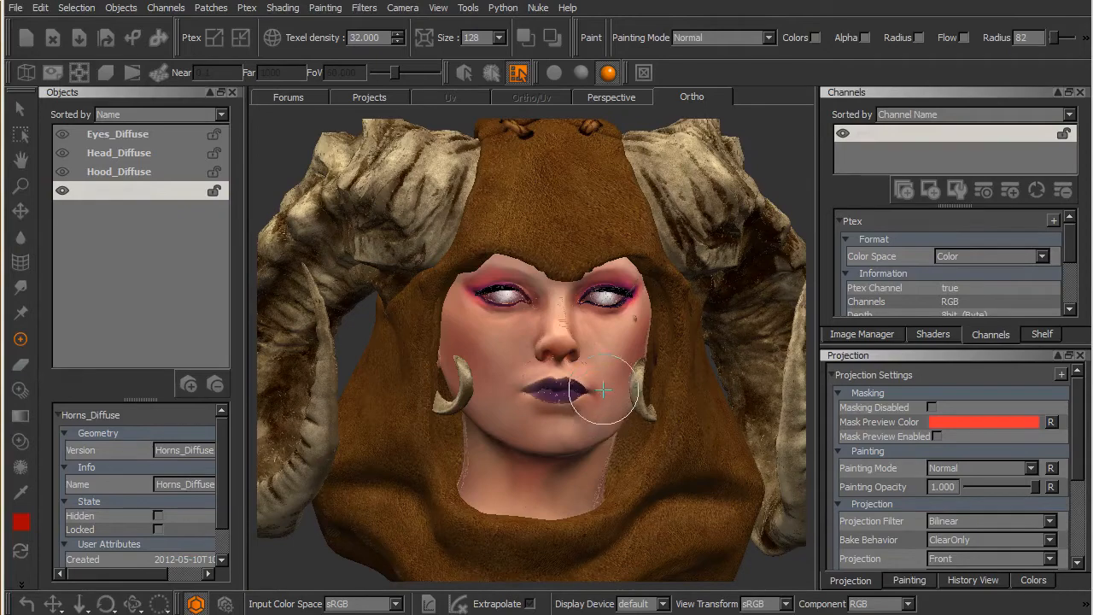
{"action": "mouse_move", "coordinate": [613, 375]}
{"action": "middle_mouse_down"}
{"action": "mouse_move", "coordinate": [624, 354]}
{"action": "mouse_move", "coordinate": [629, 388]}
{"action": "mouse_move", "coordinate": [655, 374]}
{"action": "mouse_move", "coordinate": [651, 359]}
{"action": "mouse_move", "coordinate": [614, 367]}
{"action": "mouse_move", "coordinate": [573, 420]}
{"action": "mouse_move", "coordinate": [579, 446]}
{"action": "mouse_move", "coordinate": [569, 456]}
{"action": "mouse_move", "coordinate": [610, 357]}
{"action": "mouse_move", "coordinate": [627, 385]}
{"action": "middle_mouse_up"}
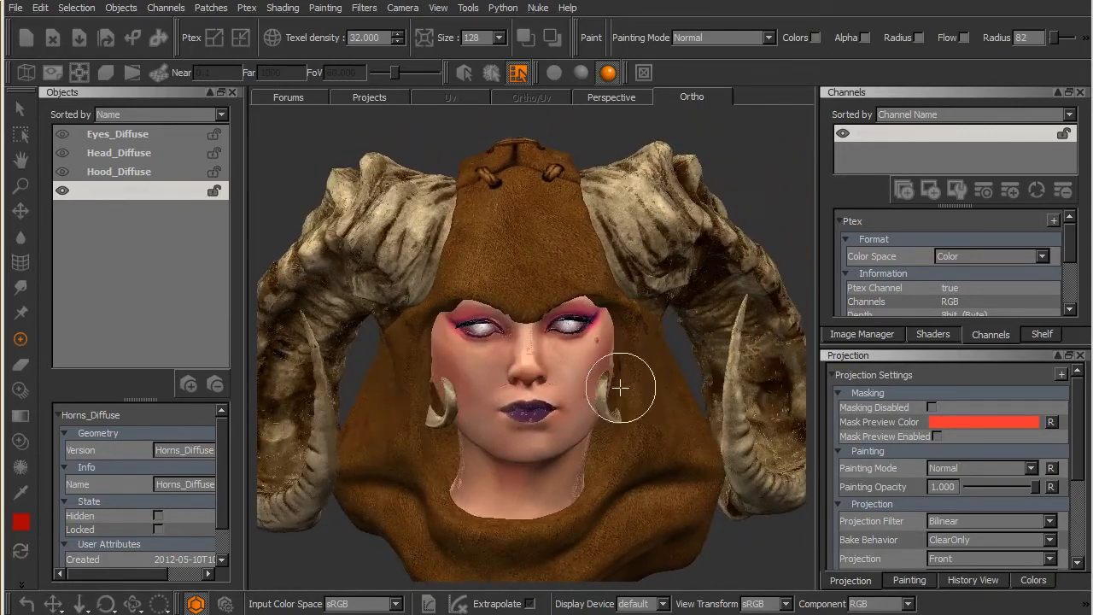
{"action": "right_click", "coordinate": [568, 439]}
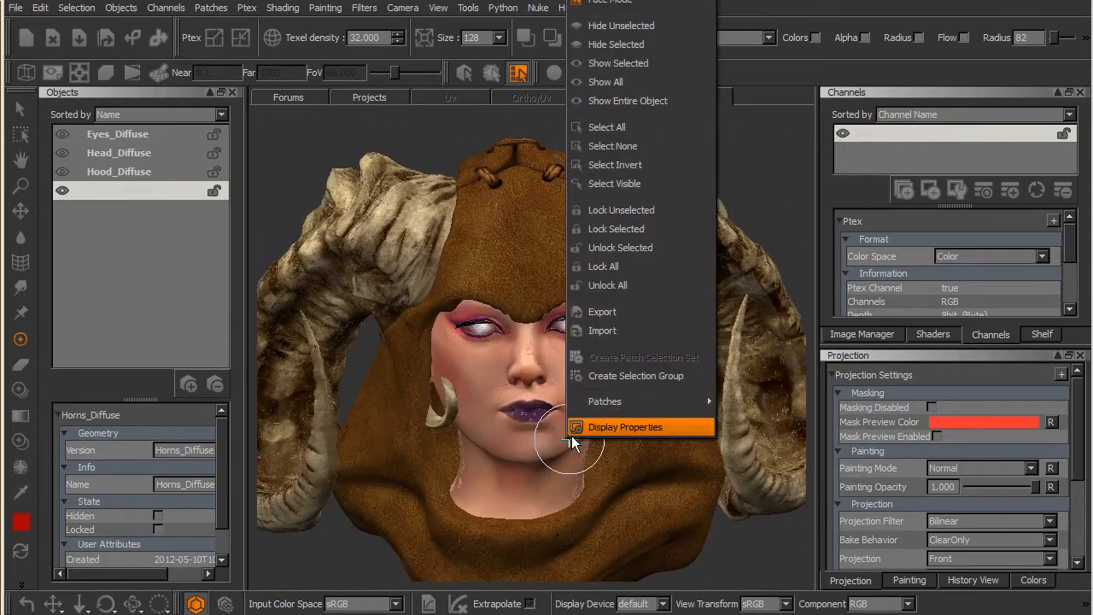
{"action": "left_click", "coordinate": [491, 509]}
{"action": "right_click", "coordinate": [501, 510]}
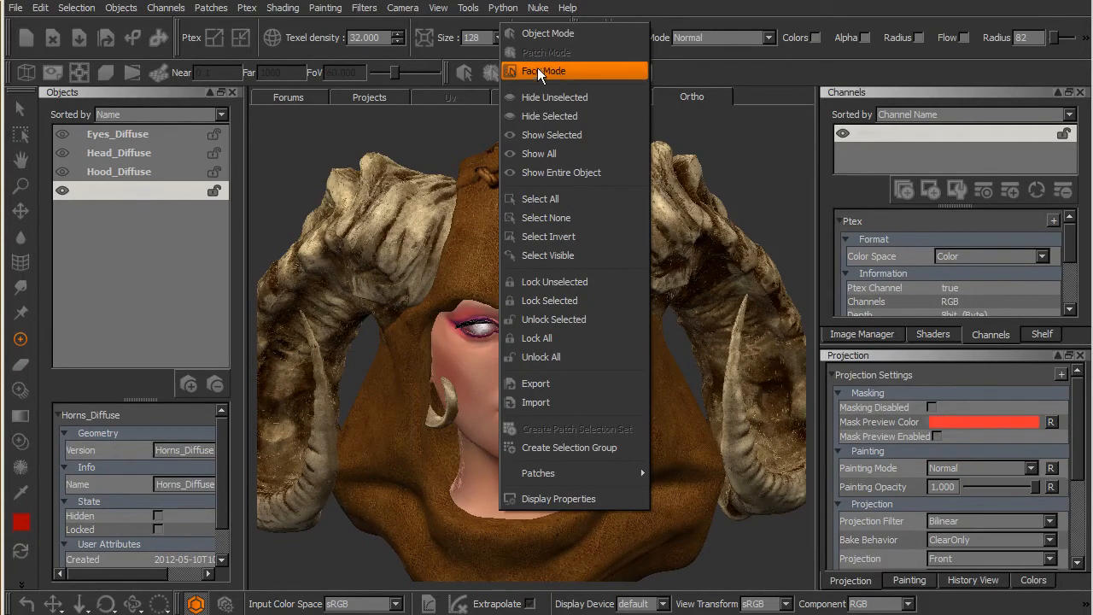
{"action": "left_click", "coordinate": [704, 70]}
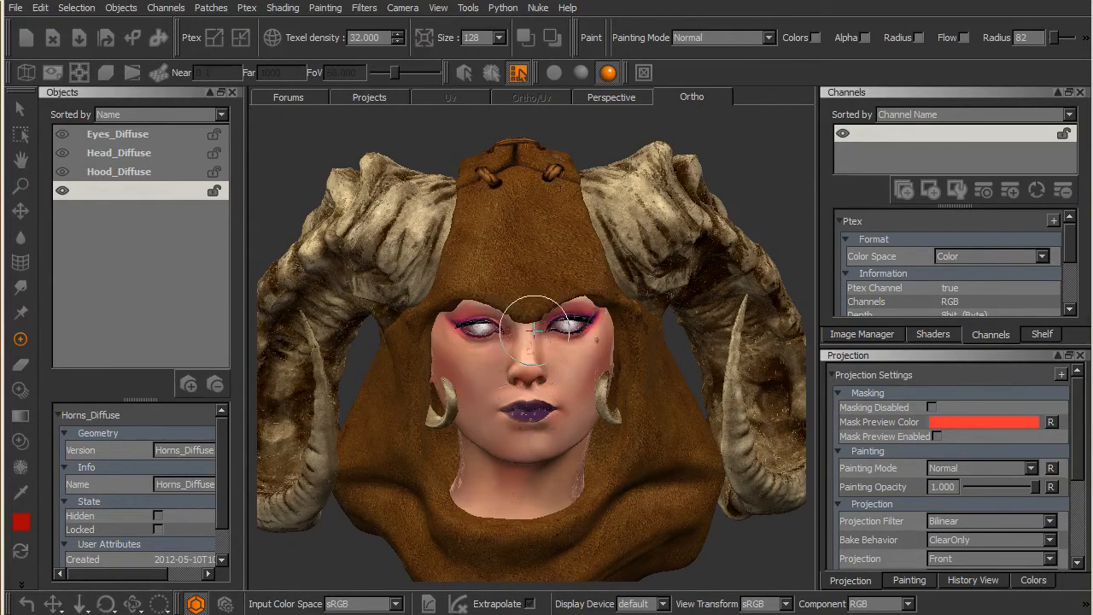
Select a small round patch of faces on the large horn using face selection mode, and return to the Paint tool.
{"action": "key", "text": "s"}
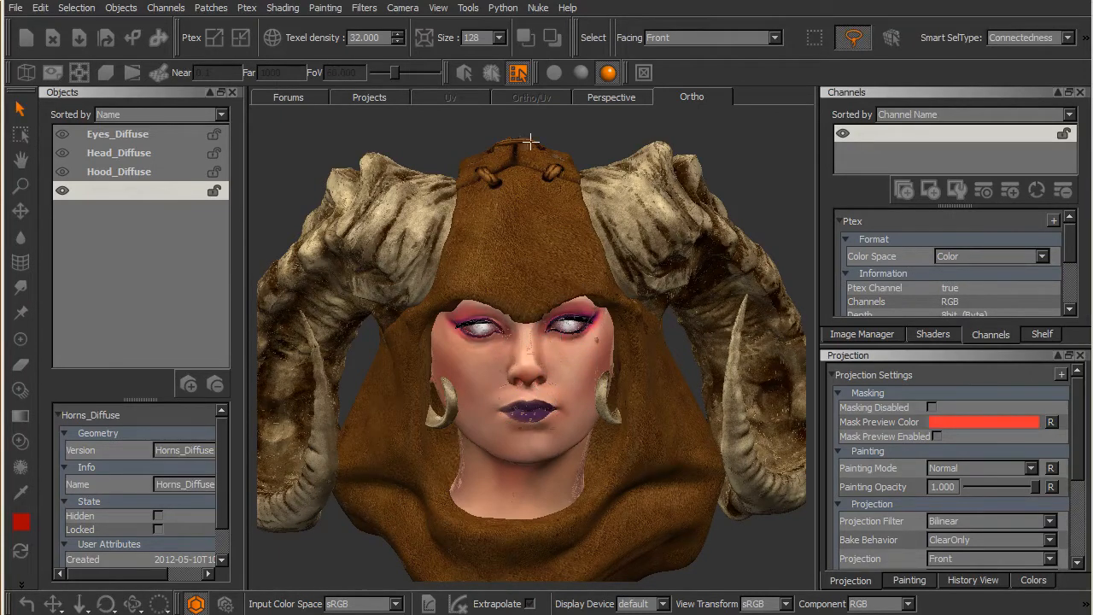
{"action": "left_click", "coordinate": [517, 74]}
{"action": "left_click", "coordinate": [147, 193]}
{"action": "left_click", "coordinate": [390, 230]}
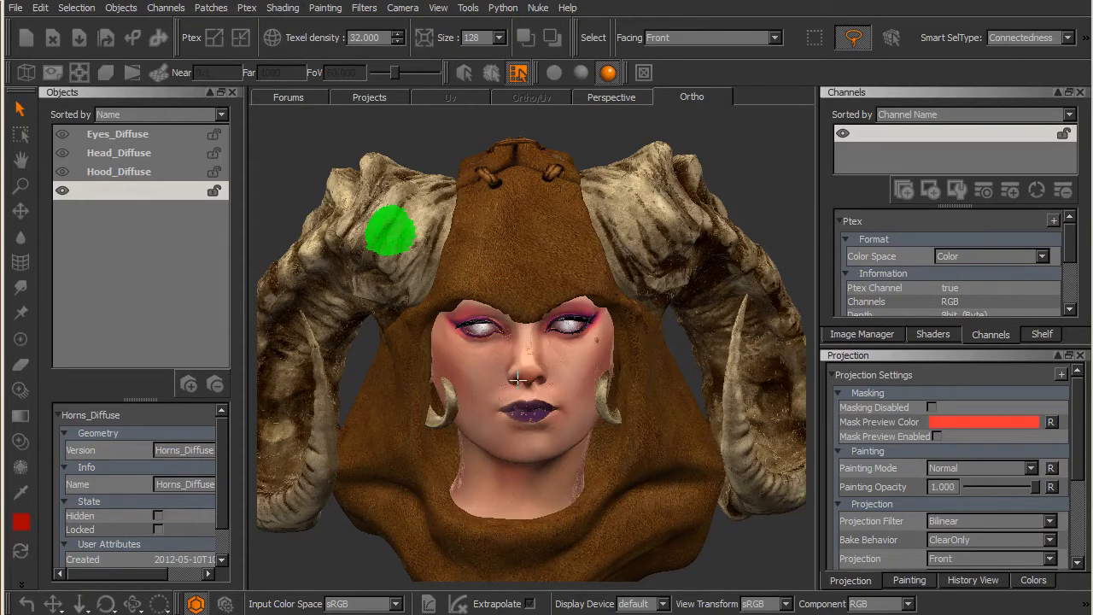
{"action": "key", "text": "ctrl+z"}
{"action": "key", "text": "p"}
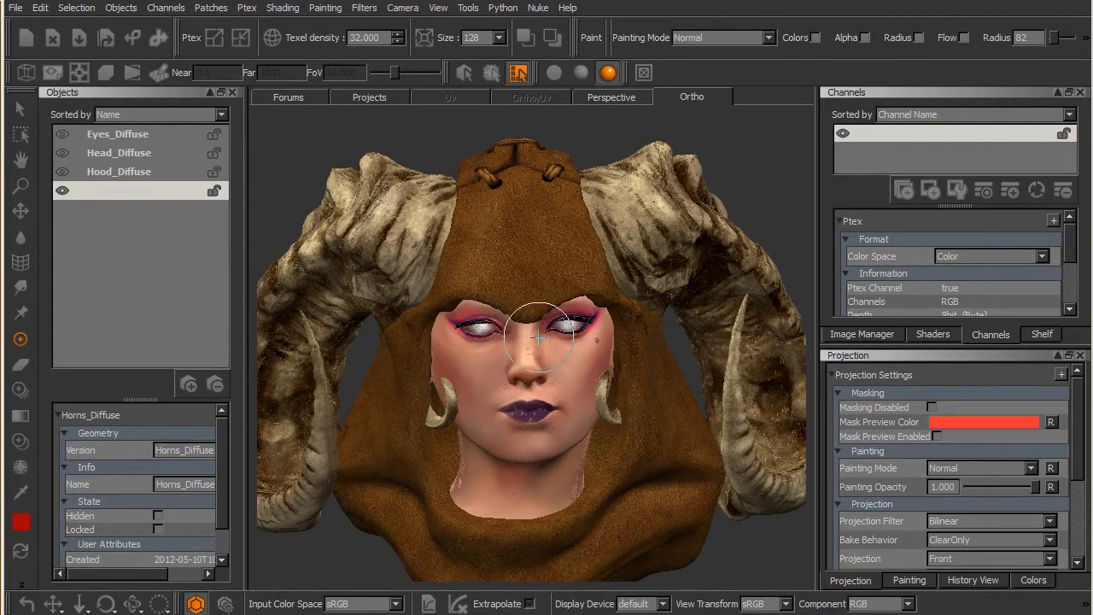
Switch to object selection mode with the entire horns object selected, and return to the Paint tool.
{"action": "left_click", "coordinate": [464, 74]}
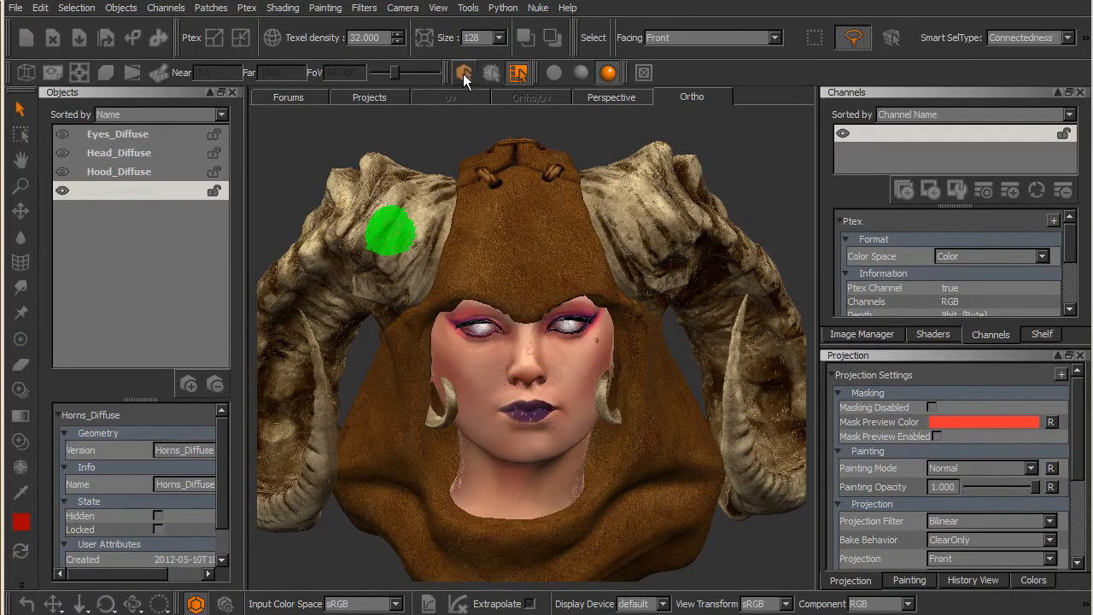
{"action": "left_click", "coordinate": [463, 73]}
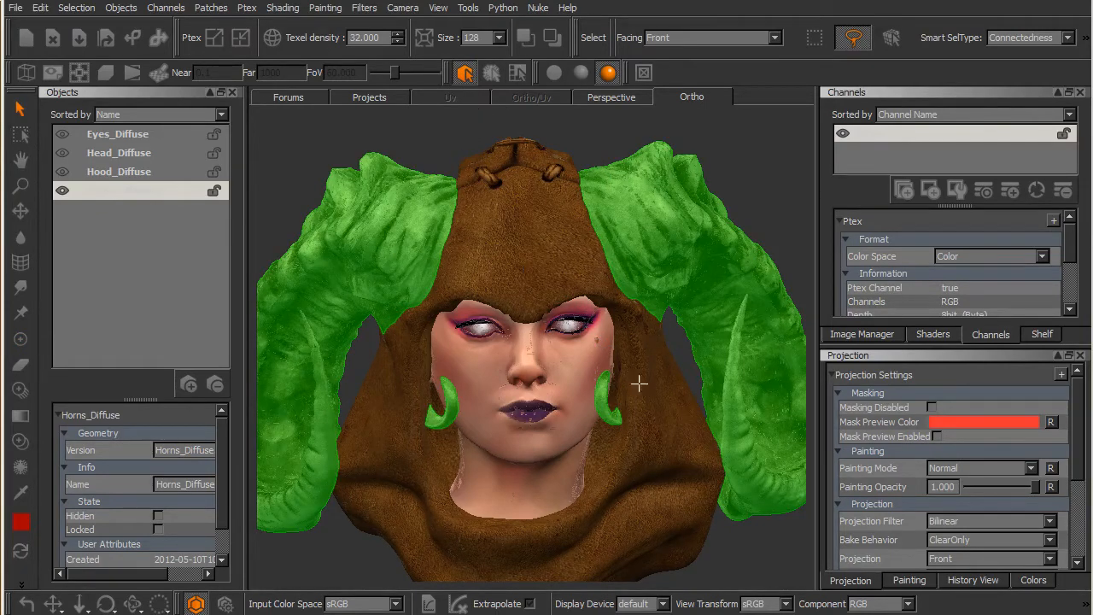
{"action": "key", "text": "p"}
Make Eyes_Diffuse the active object and set Gargoyle as its current shader.
{"action": "middle_click_drag", "start_coordinate": [504, 367], "coordinate": [618, 388]}
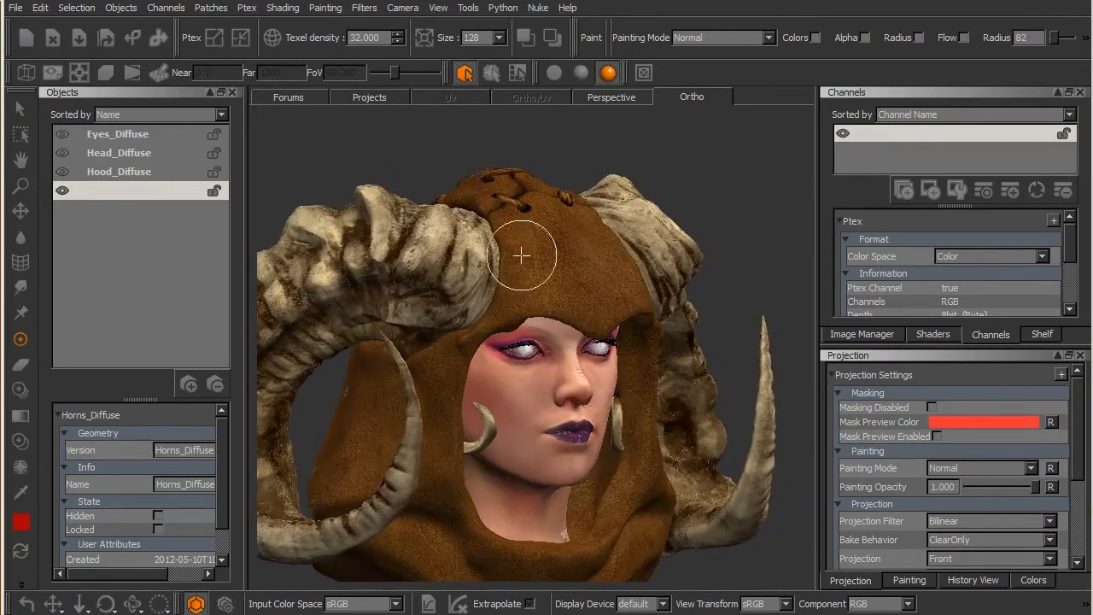
{"action": "left_click", "coordinate": [119, 134]}
{"action": "middle_click_drag", "start_coordinate": [581, 351], "coordinate": [684, 342]}
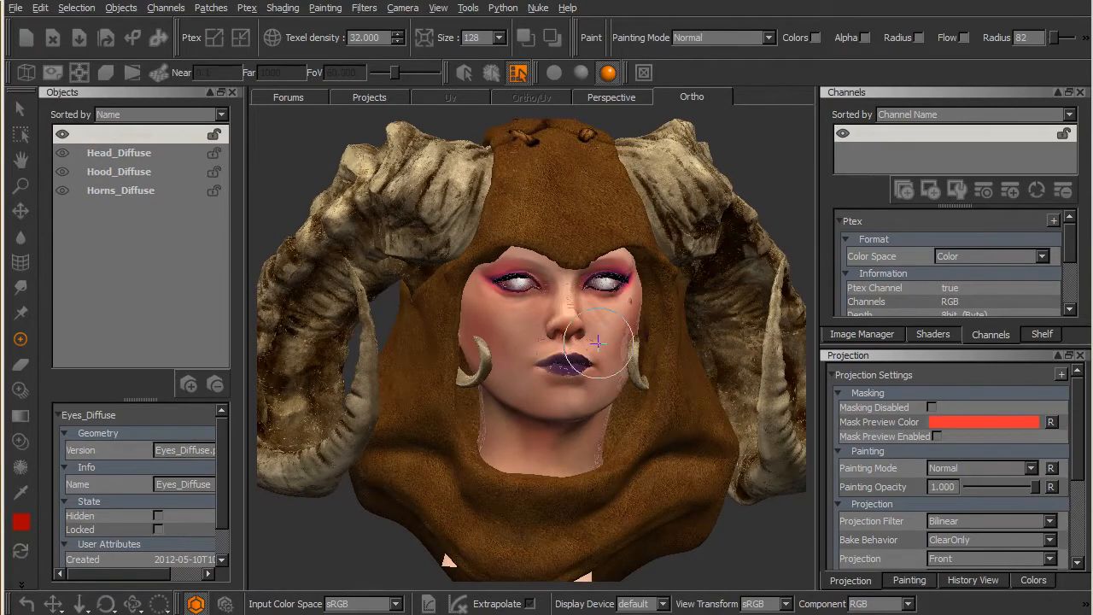
{"action": "middle_click_drag", "start_coordinate": [598, 362], "coordinate": [595, 352]}
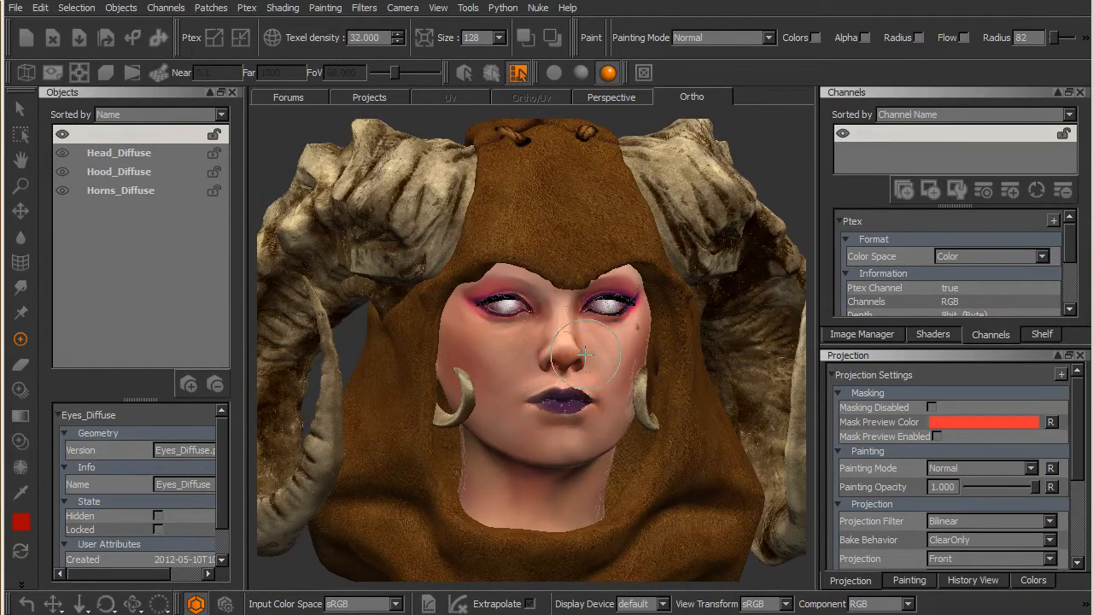
{"action": "mouse_move", "coordinate": [623, 369]}
{"action": "middle_mouse_down"}
{"action": "mouse_move", "coordinate": [586, 367]}
{"action": "mouse_move", "coordinate": [593, 384]}
{"action": "mouse_move", "coordinate": [598, 367]}
{"action": "mouse_move", "coordinate": [586, 361]}
{"action": "mouse_move", "coordinate": [602, 363]}
{"action": "middle_mouse_up"}
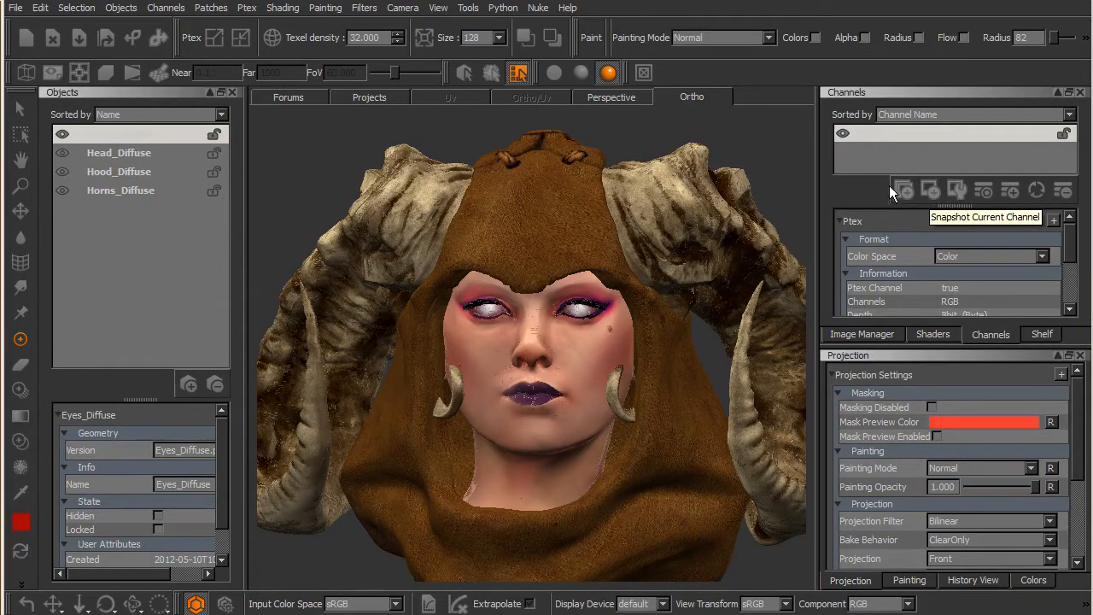
{"action": "middle_click_drag", "start_coordinate": [586, 317], "coordinate": [590, 360]}
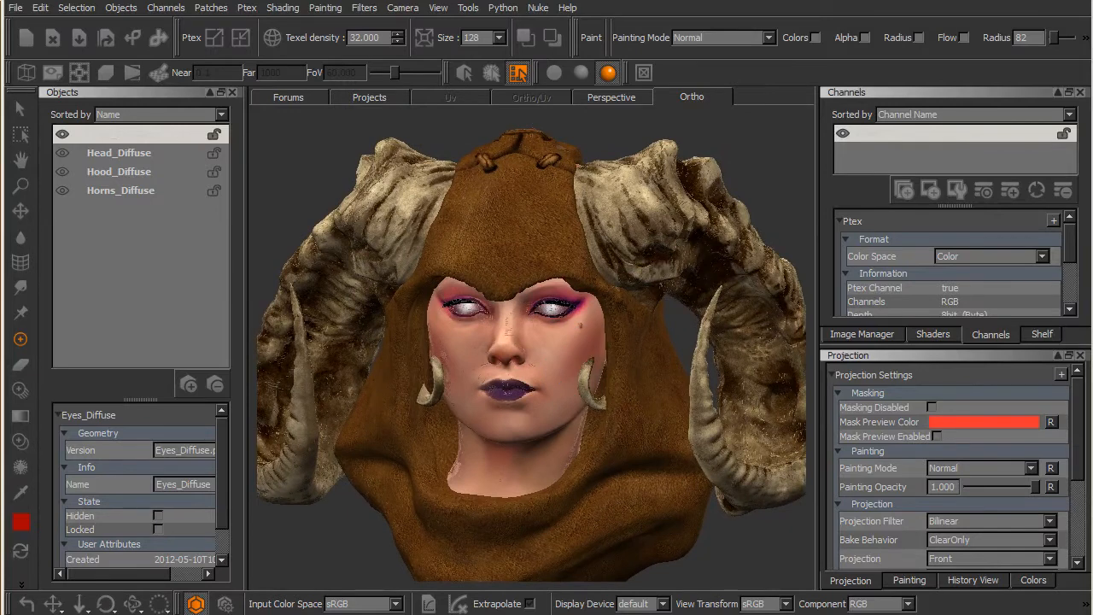
{"action": "left_click", "coordinate": [933, 334]}
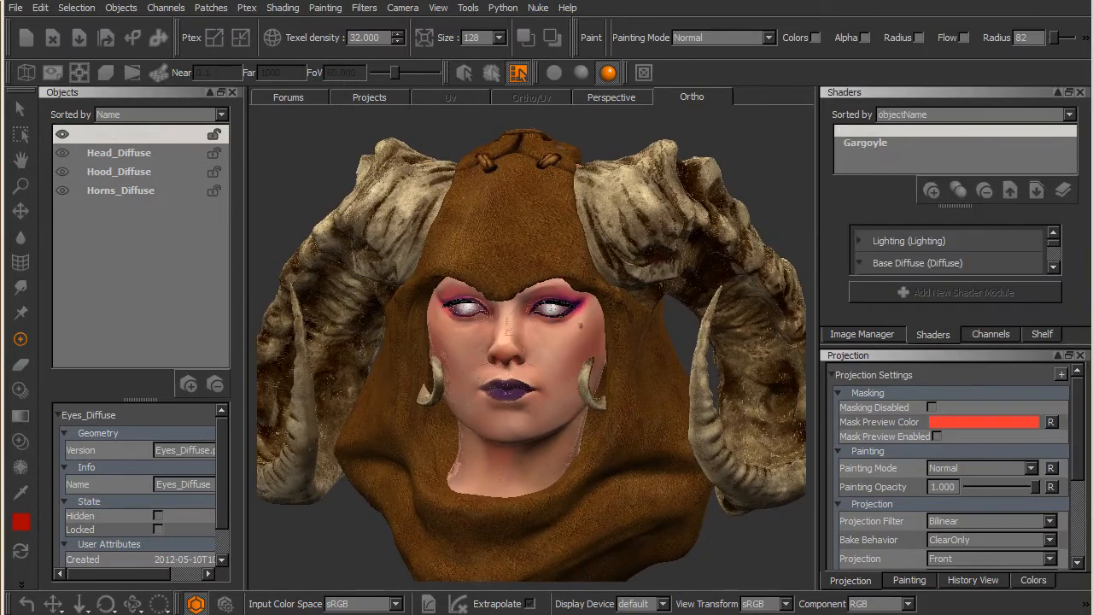
{"action": "left_click", "coordinate": [886, 143]}
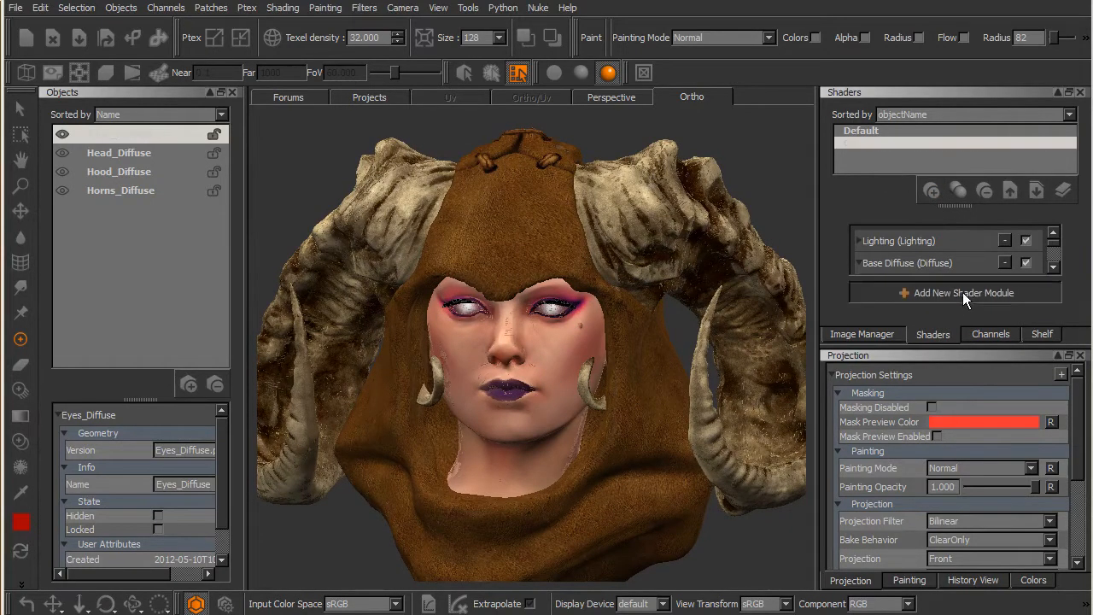
Browse the module types that can be added to the Gargoyle shader, without adding any.
{"action": "left_click", "coordinate": [963, 292]}
{"action": "left_click_drag", "start_coordinate": [615, 118], "coordinate": [609, 114]}
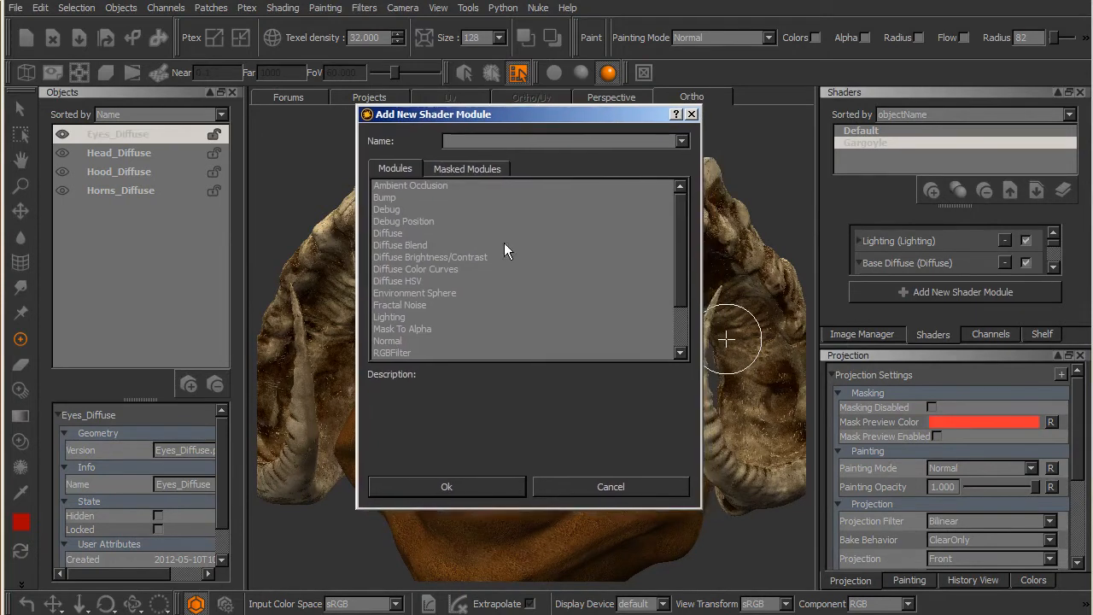
{"action": "left_click_drag", "start_coordinate": [687, 261], "coordinate": [686, 288]}
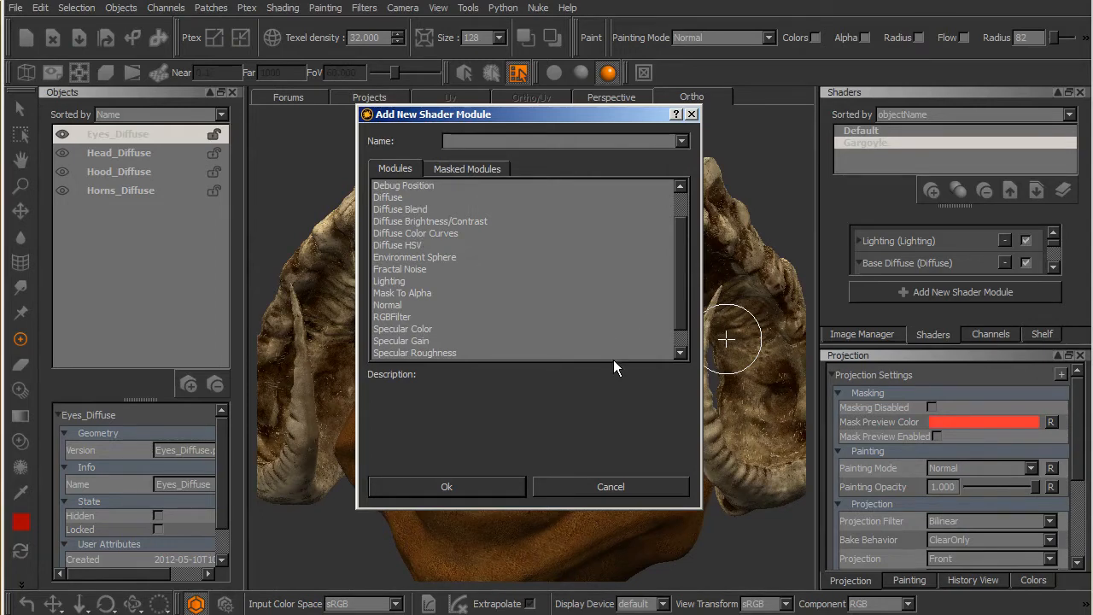
{"action": "left_click", "coordinate": [591, 484]}
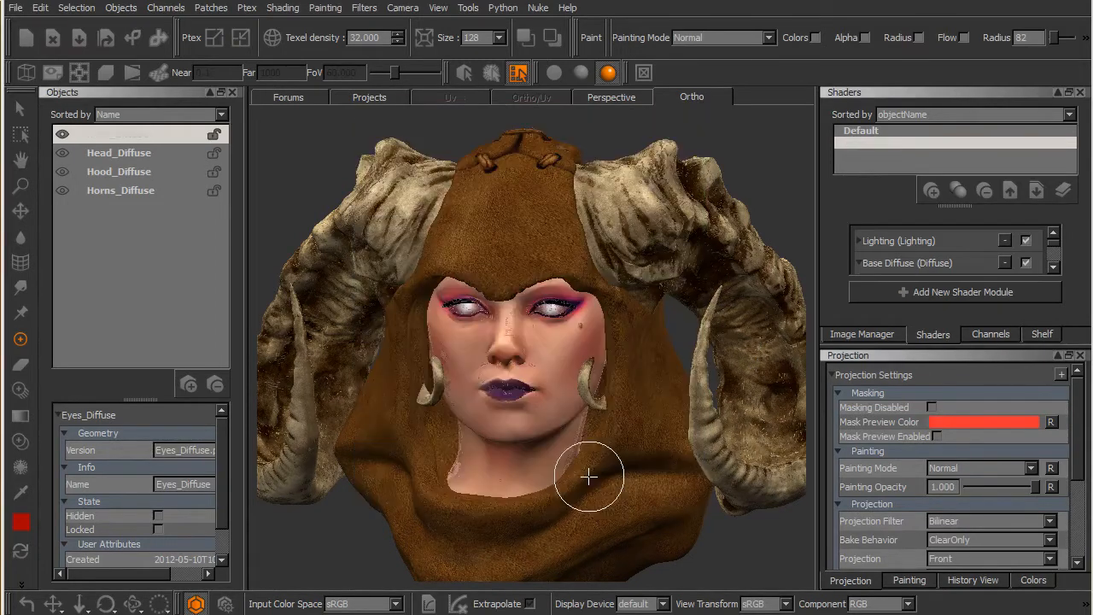
Make Head_Diffuse the active object.
{"action": "middle_click_drag", "start_coordinate": [586, 371], "coordinate": [603, 376], "text": "alt"}
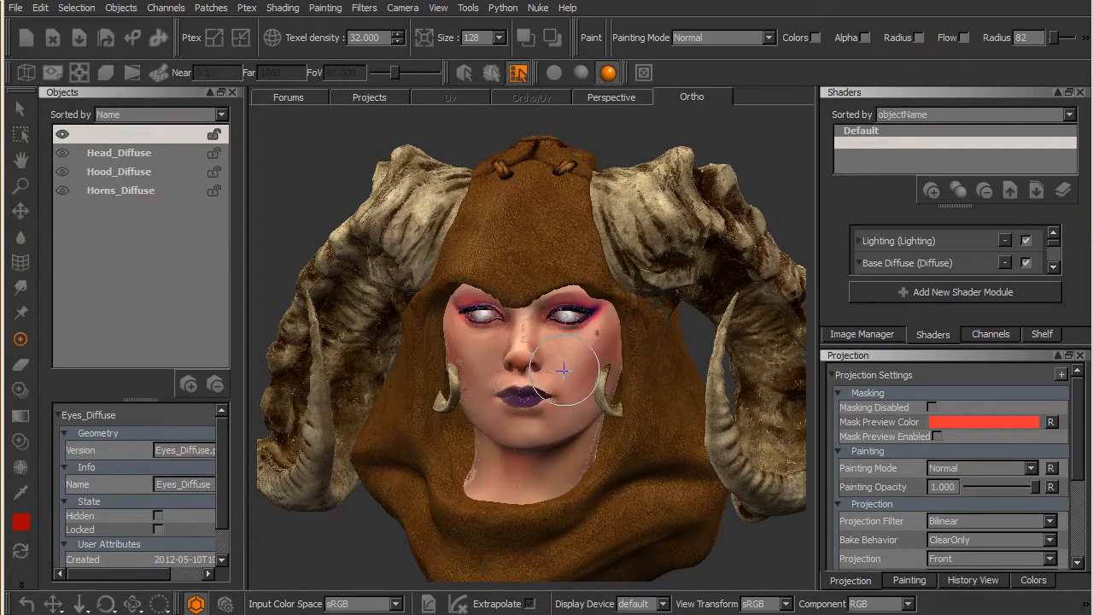
{"action": "scroll", "coordinate": [574, 362], "scroll_direction": "up", "scroll_amount": 5}
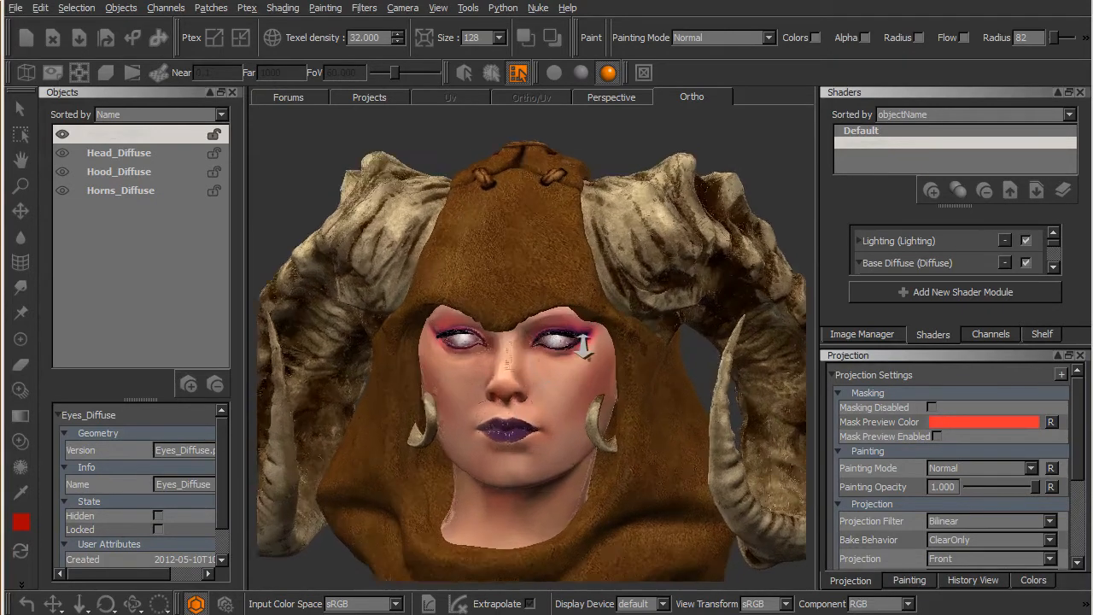
{"action": "scroll", "coordinate": [593, 317], "scroll_direction": "up", "scroll_amount": 5}
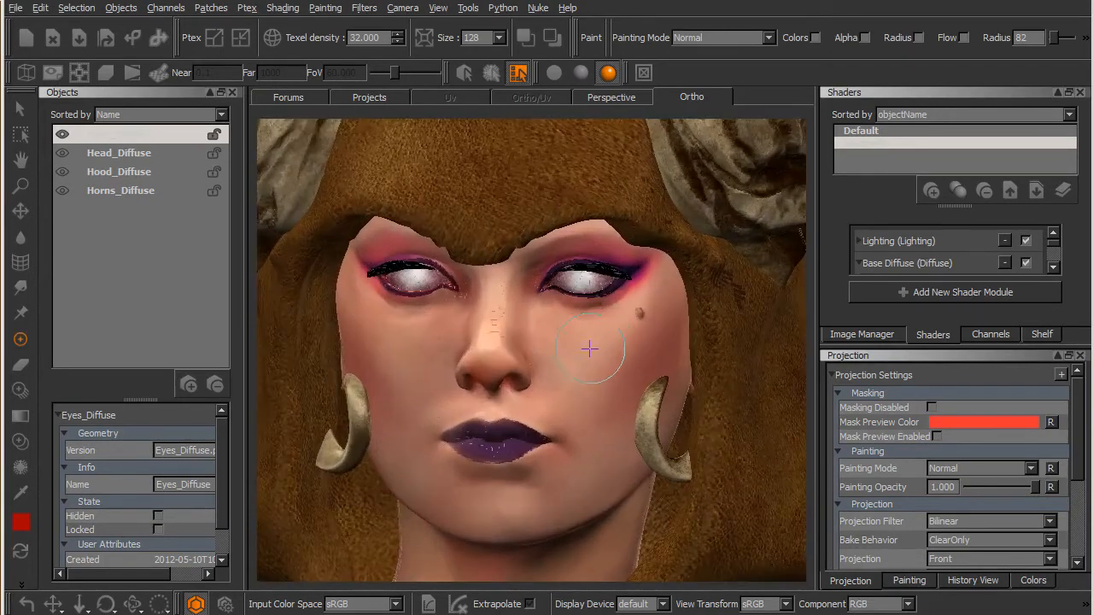
{"action": "middle_click_drag", "start_coordinate": [635, 333], "coordinate": [622, 309], "text": "alt"}
{"action": "left_click_drag", "start_coordinate": [603, 387], "coordinate": [629, 370], "text": "alt"}
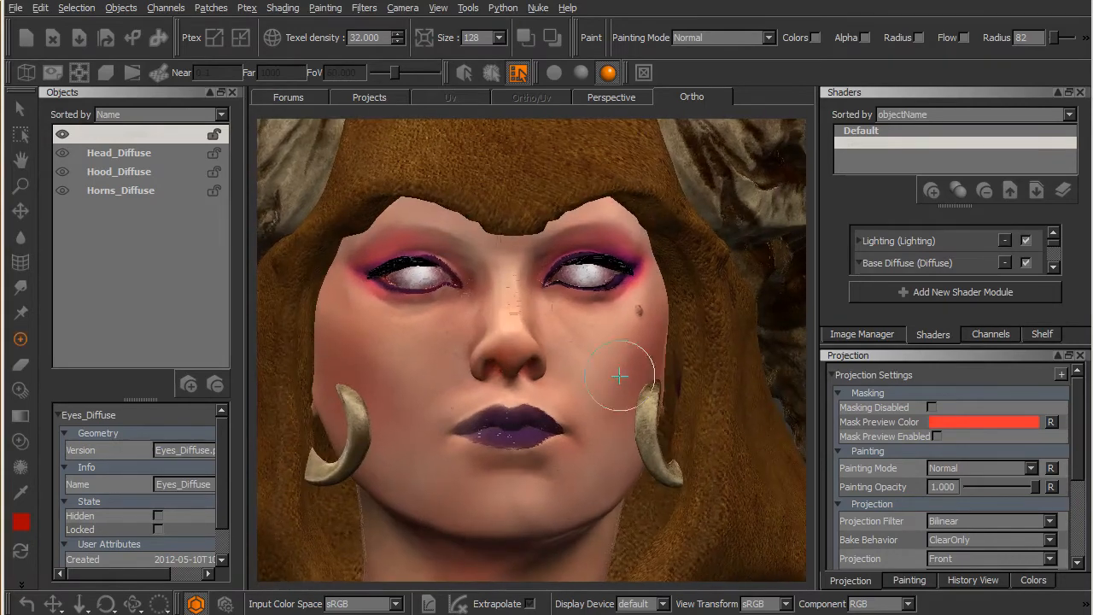
{"action": "left_click", "coordinate": [149, 152]}
Set the texel density to 16 for the head's Ptex painting.
{"action": "mouse_move", "coordinate": [540, 336]}
{"action": "left_mouse_down", "text": "alt"}
{"action": "mouse_move", "coordinate": [572, 334]}
{"action": "mouse_move", "coordinate": [554, 325]}
{"action": "left_mouse_up", "text": "alt"}
{"action": "mouse_move", "coordinate": [554, 411]}
{"action": "left_mouse_down", "text": "alt"}
{"action": "mouse_move", "coordinate": [566, 407]}
{"action": "mouse_move", "coordinate": [562, 396]}
{"action": "mouse_move", "coordinate": [532, 415]}
{"action": "mouse_move", "coordinate": [581, 401]}
{"action": "mouse_move", "coordinate": [565, 408]}
{"action": "left_mouse_up", "text": "alt"}
{"action": "right_click_drag", "start_coordinate": [571, 397], "coordinate": [589, 392], "text": "alt"}
{"action": "mouse_move", "coordinate": [590, 392]}
{"action": "left_mouse_down", "text": "alt"}
{"action": "mouse_move", "coordinate": [606, 350]}
{"action": "mouse_move", "coordinate": [578, 403]}
{"action": "mouse_move", "coordinate": [538, 401]}
{"action": "left_mouse_up", "text": "alt"}
{"action": "key", "text": "p"}
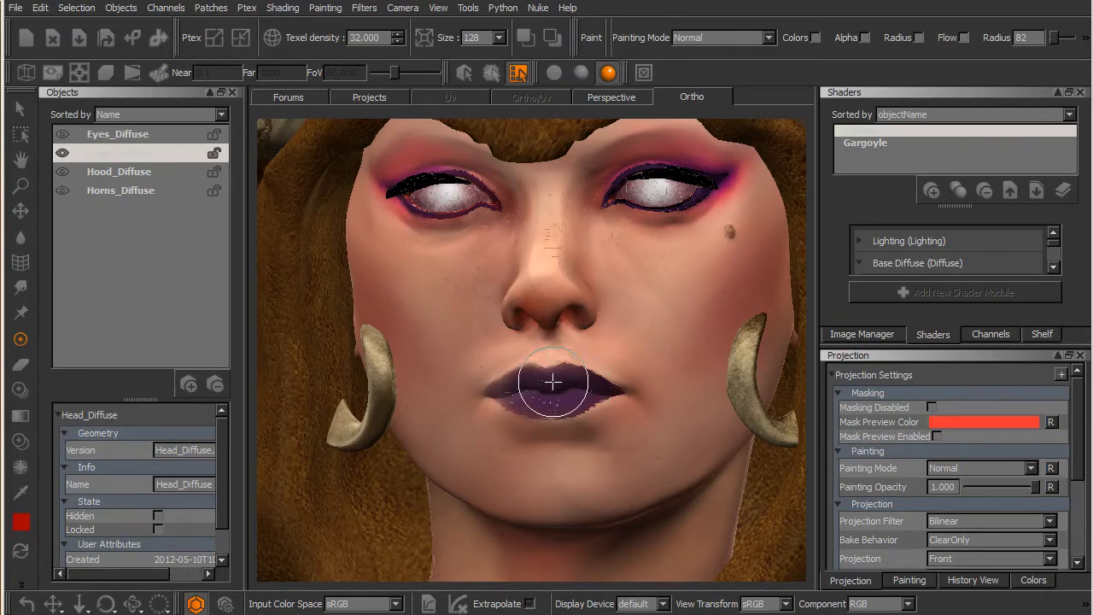
{"action": "mouse_move", "coordinate": [607, 416]}
{"action": "left_mouse_down", "text": "alt"}
{"action": "mouse_move", "coordinate": [581, 415]}
{"action": "mouse_move", "coordinate": [604, 414]}
{"action": "left_mouse_up", "text": "alt"}
{"action": "left_click_drag", "start_coordinate": [589, 372], "coordinate": [559, 416], "text": "ctrl"}
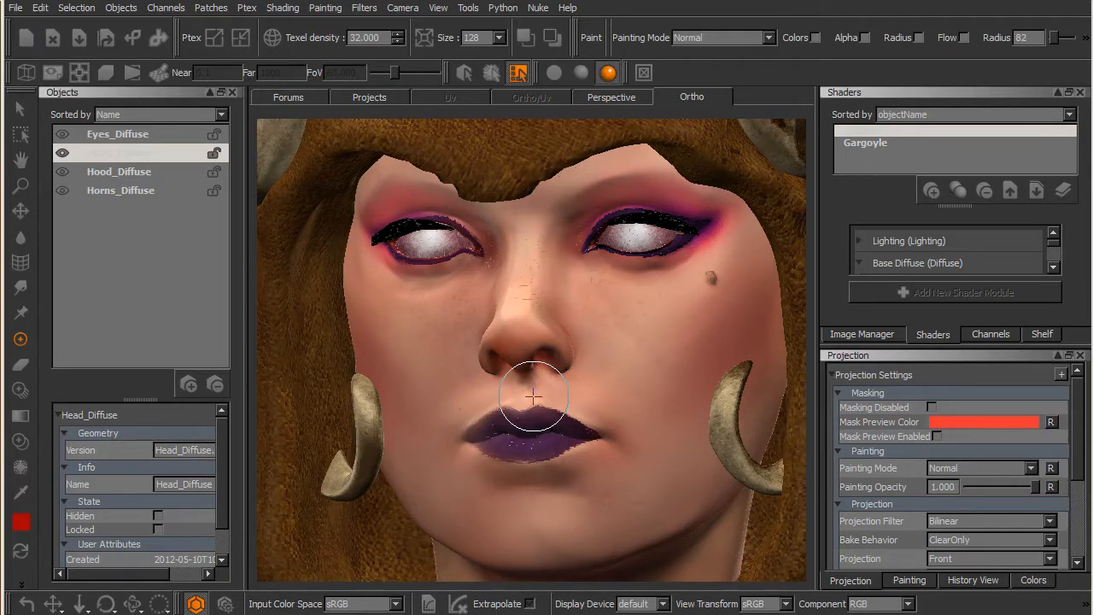
{"action": "left_click", "coordinate": [396, 41]}
{"action": "left_click", "coordinate": [396, 42]}
{"action": "left_click", "coordinate": [397, 42]}
Inspect the painted eyes, nose and lips of the face up close.
{"action": "mouse_move", "coordinate": [609, 254]}
{"action": "left_mouse_down", "text": "alt"}
{"action": "mouse_move", "coordinate": [606, 350]}
{"action": "mouse_move", "coordinate": [623, 352]}
{"action": "mouse_move", "coordinate": [578, 366]}
{"action": "mouse_move", "coordinate": [666, 361]}
{"action": "mouse_move", "coordinate": [580, 351]}
{"action": "mouse_move", "coordinate": [598, 362]}
{"action": "left_mouse_up", "text": "alt"}
{"action": "mouse_move", "coordinate": [523, 368]}
{"action": "right_mouse_down", "text": "alt"}
{"action": "mouse_move", "coordinate": [521, 353]}
{"action": "mouse_move", "coordinate": [571, 346]}
{"action": "right_mouse_up", "text": "alt"}
{"action": "middle_click_drag", "start_coordinate": [569, 377], "coordinate": [588, 349], "text": "alt"}
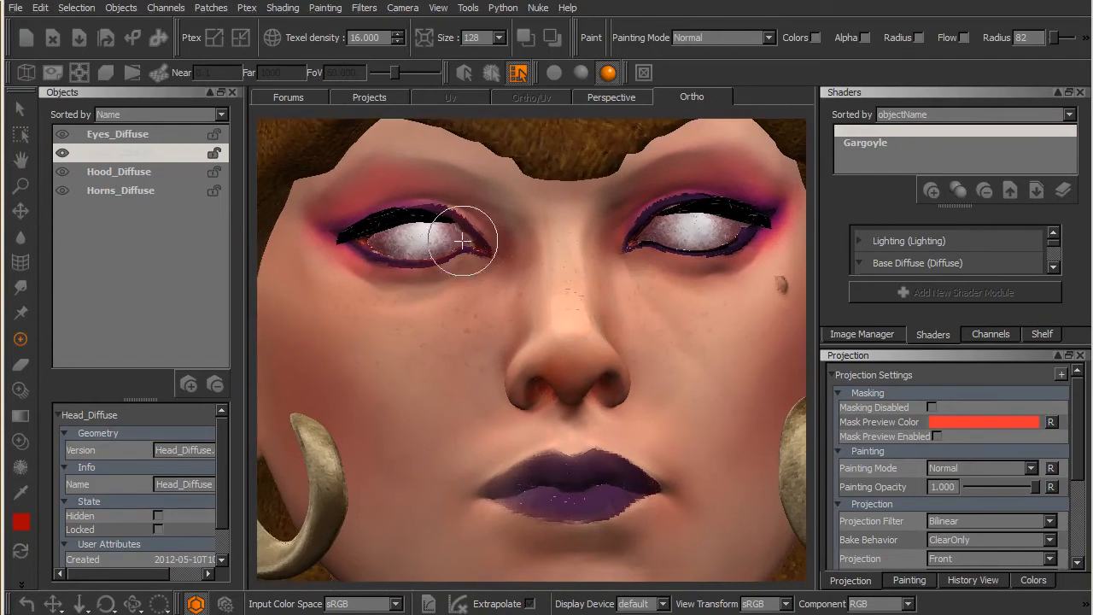
{"action": "left_click_drag", "start_coordinate": [524, 356], "coordinate": [571, 379], "text": "alt"}
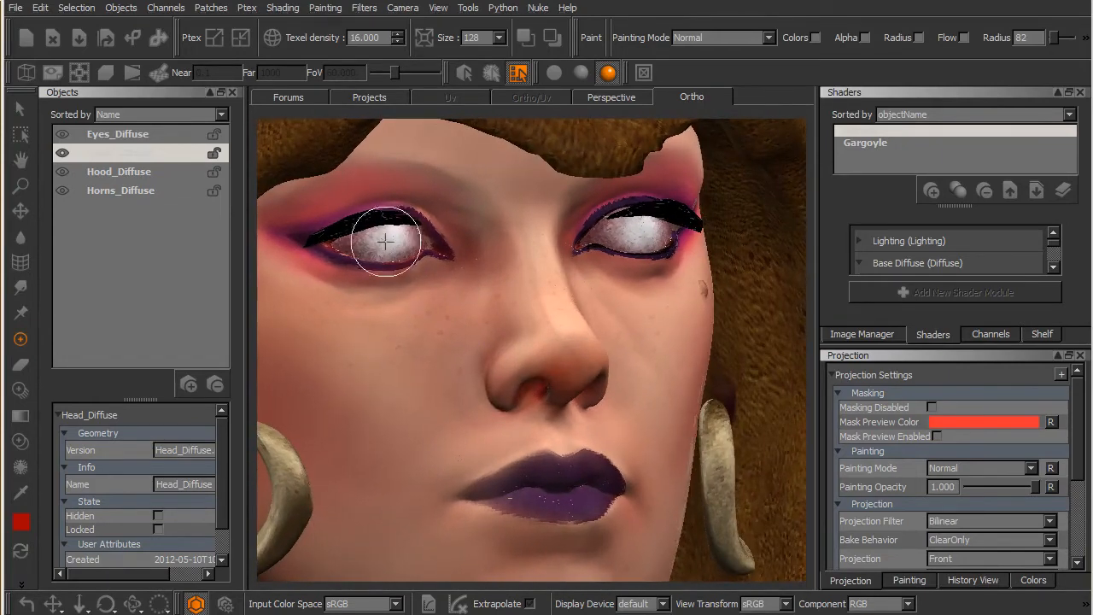
Examine the eyeliner edges, nose and skin detail from several angles, closing in on one eye.
{"action": "right_click_drag", "start_coordinate": [512, 414], "coordinate": [552, 415], "text": "alt"}
{"action": "middle_click_drag", "start_coordinate": [552, 415], "coordinate": [576, 402], "text": "alt"}
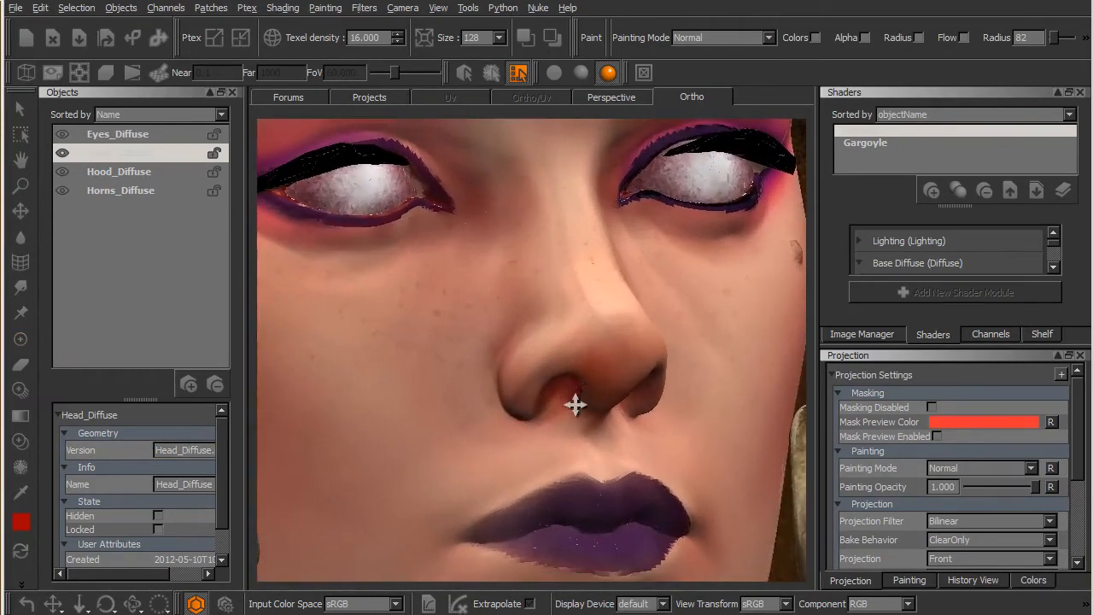
{"action": "left_click_drag", "start_coordinate": [603, 403], "coordinate": [542, 407], "text": "alt"}
{"action": "middle_click_drag", "start_coordinate": [627, 378], "coordinate": [489, 416], "text": "alt"}
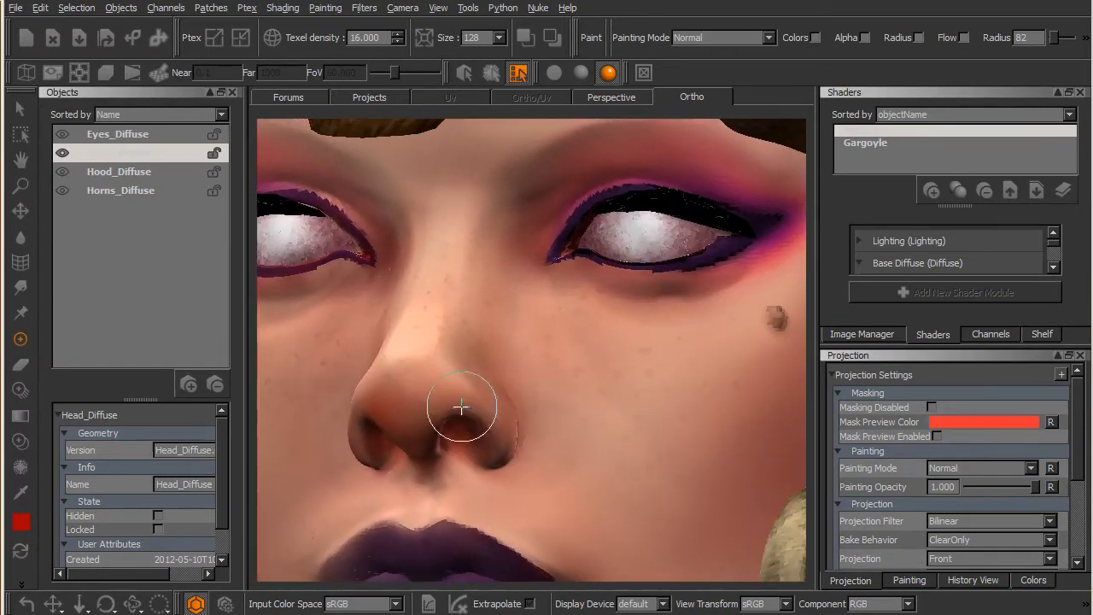
{"action": "mouse_move", "coordinate": [559, 366]}
{"action": "middle_mouse_down", "text": "alt"}
{"action": "mouse_move", "coordinate": [464, 414]}
{"action": "mouse_move", "coordinate": [532, 370]}
{"action": "mouse_move", "coordinate": [623, 367]}
{"action": "middle_mouse_up", "text": "alt"}
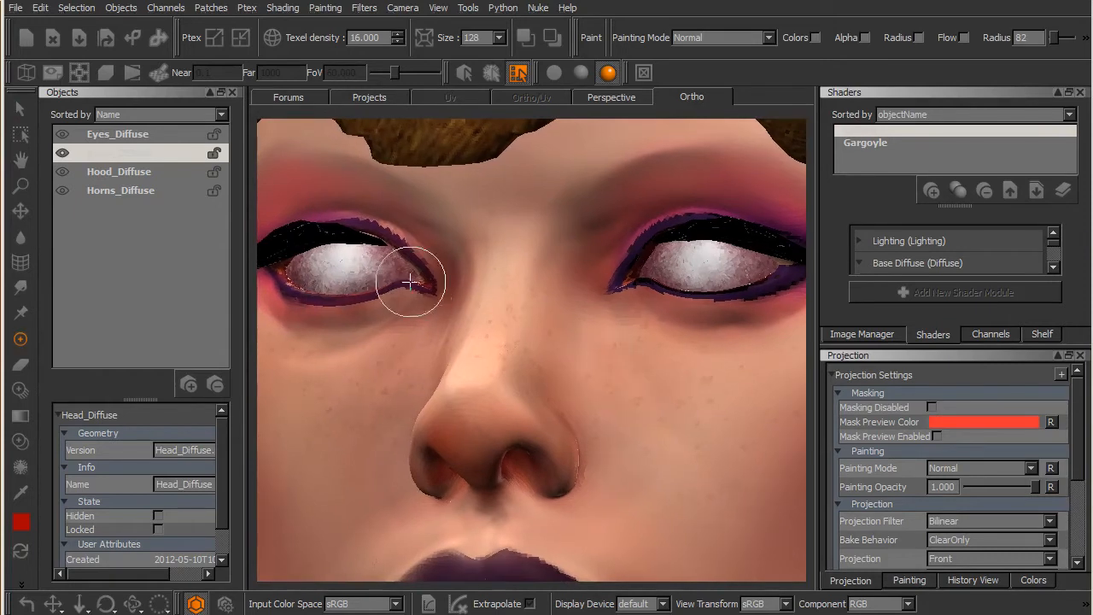
{"action": "mouse_move", "coordinate": [394, 313]}
{"action": "middle_mouse_down", "text": "alt"}
{"action": "mouse_move", "coordinate": [448, 312]}
{"action": "mouse_move", "coordinate": [402, 311]}
{"action": "mouse_move", "coordinate": [449, 346]}
{"action": "mouse_move", "coordinate": [445, 318]}
{"action": "mouse_move", "coordinate": [496, 353]}
{"action": "mouse_move", "coordinate": [504, 325]}
{"action": "mouse_move", "coordinate": [412, 280]}
{"action": "middle_mouse_up", "text": "alt"}
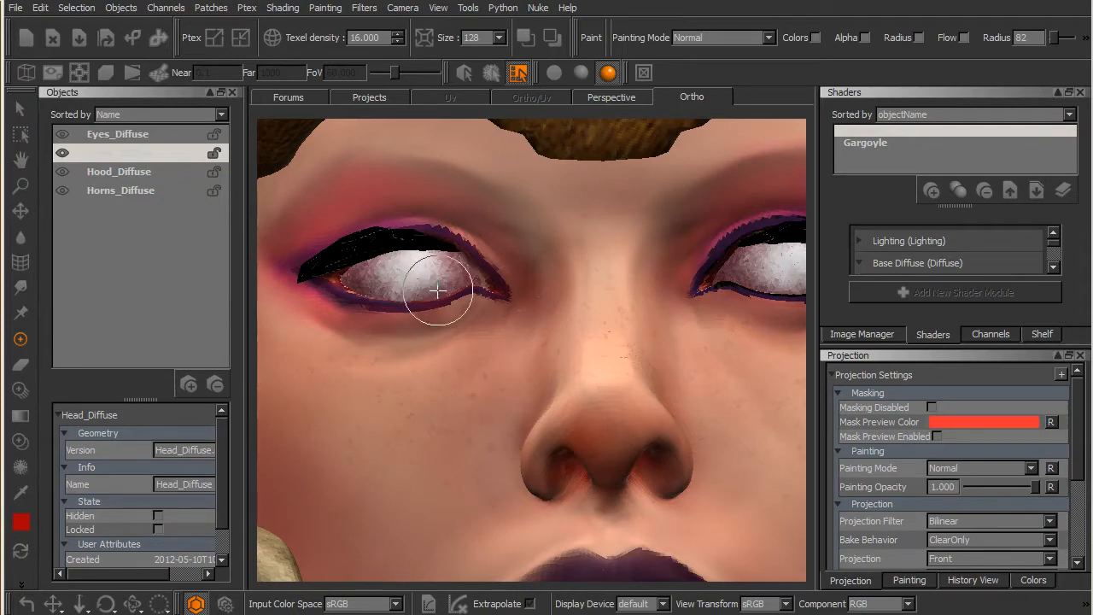
{"action": "left_click_drag", "start_coordinate": [436, 291], "coordinate": [464, 250], "text": "alt"}
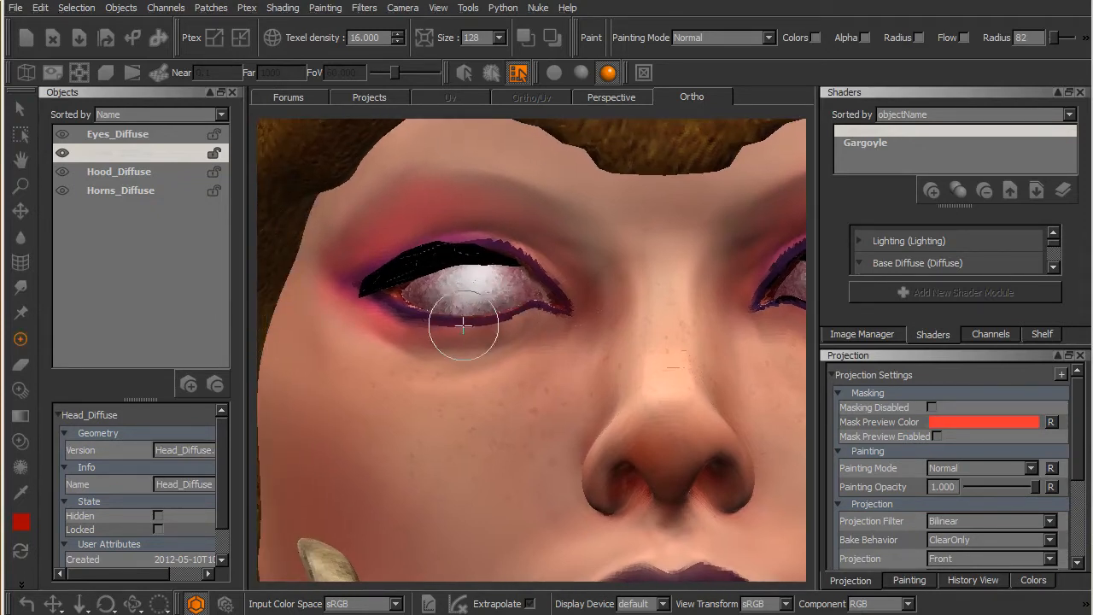
{"action": "right_click_drag", "start_coordinate": [465, 300], "coordinate": [501, 313], "text": "alt"}
{"action": "mouse_move", "coordinate": [501, 312]}
{"action": "left_mouse_down", "text": "alt"}
{"action": "mouse_move", "coordinate": [536, 323]}
{"action": "mouse_move", "coordinate": [522, 370]}
{"action": "mouse_move", "coordinate": [589, 361]}
{"action": "mouse_move", "coordinate": [486, 339]}
{"action": "left_mouse_up", "text": "alt"}
{"action": "key", "text": "p"}
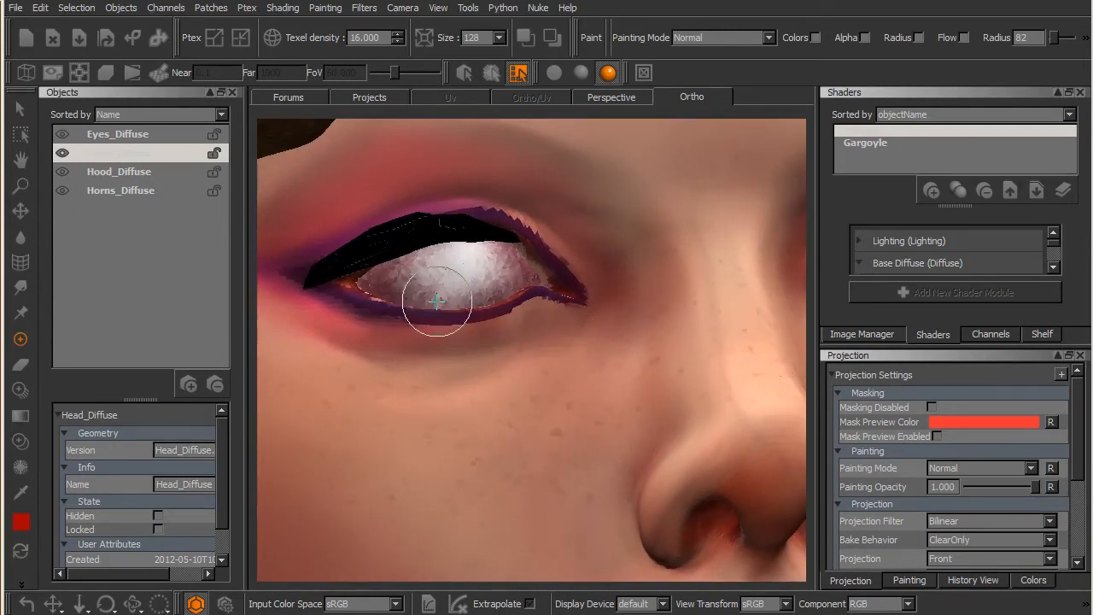
Make Eyes_Diffuse the active object and select it with whole-object selection mode.
{"action": "left_click", "coordinate": [139, 133]}
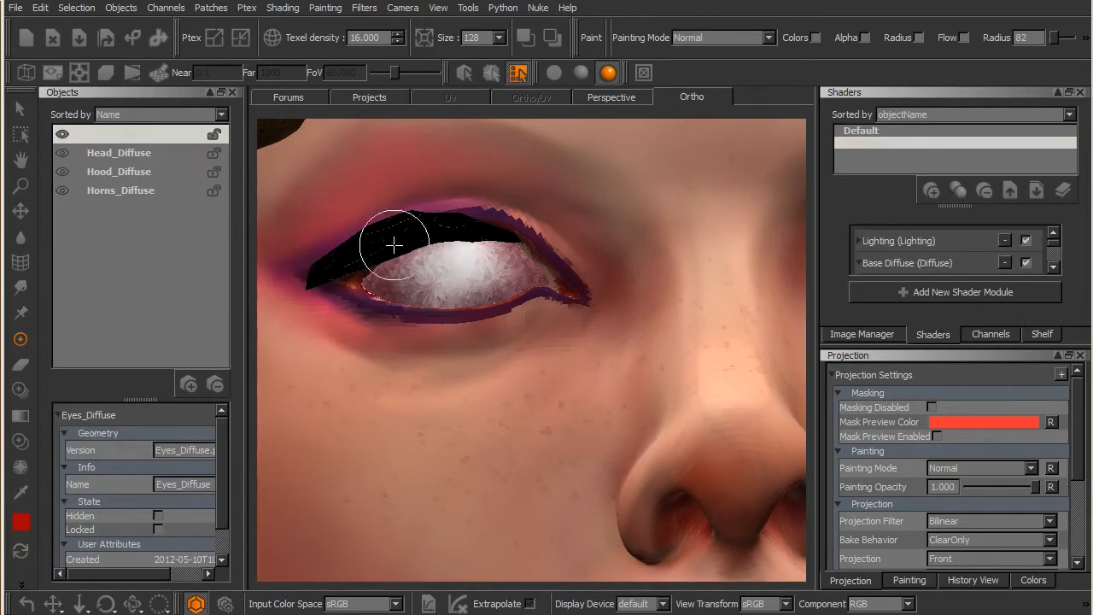
{"action": "key", "text": "s"}
{"action": "left_click", "coordinate": [463, 74]}
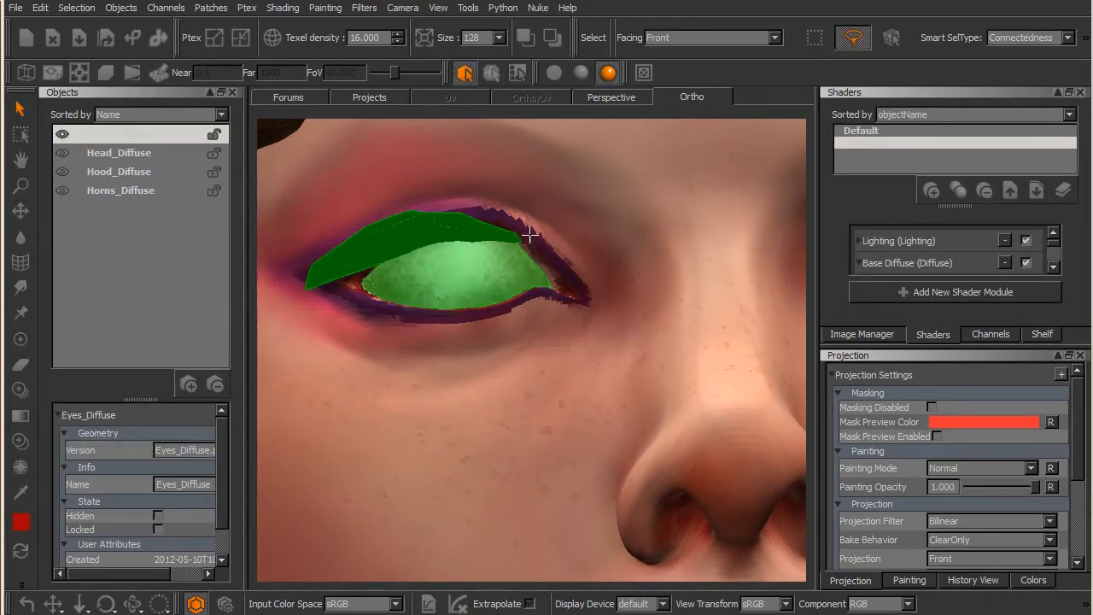
{"action": "key", "text": "p"}
{"action": "middle_click_drag", "start_coordinate": [547, 341], "coordinate": [490, 354]}
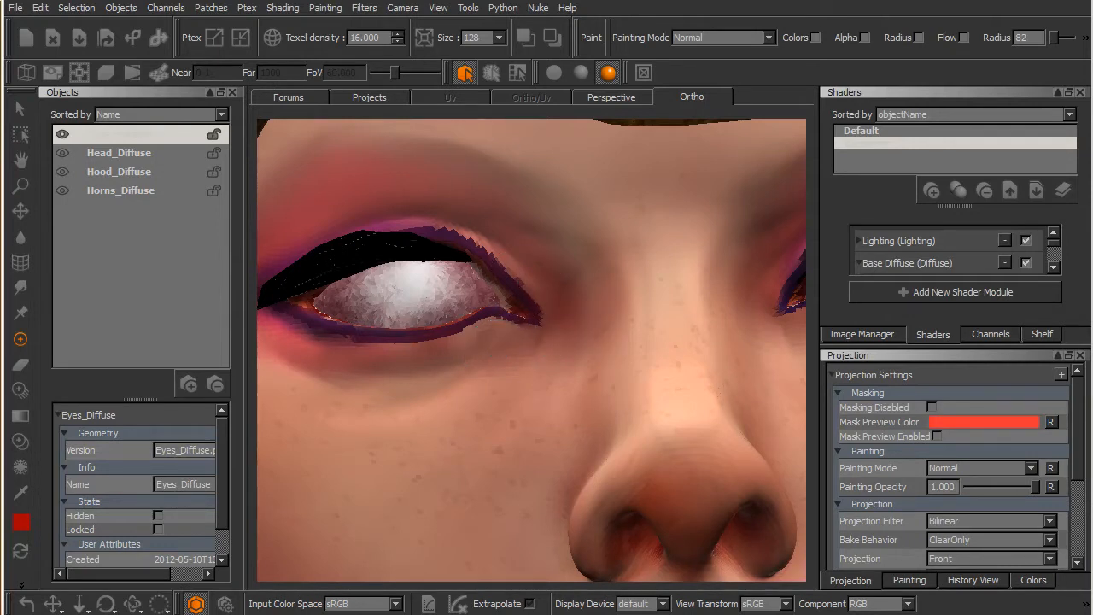
{"action": "middle_click_drag", "start_coordinate": [590, 316], "coordinate": [573, 348]}
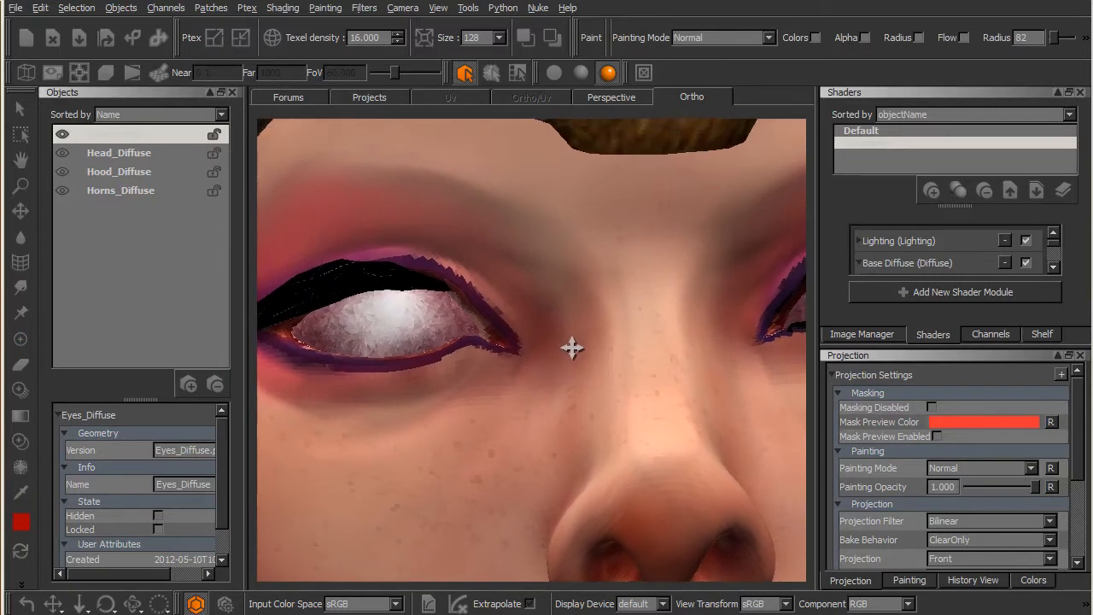
Set the Ptex size to 1 for the eyes.
{"action": "left_click", "coordinate": [499, 38]}
{"action": "key", "text": "Escape"}
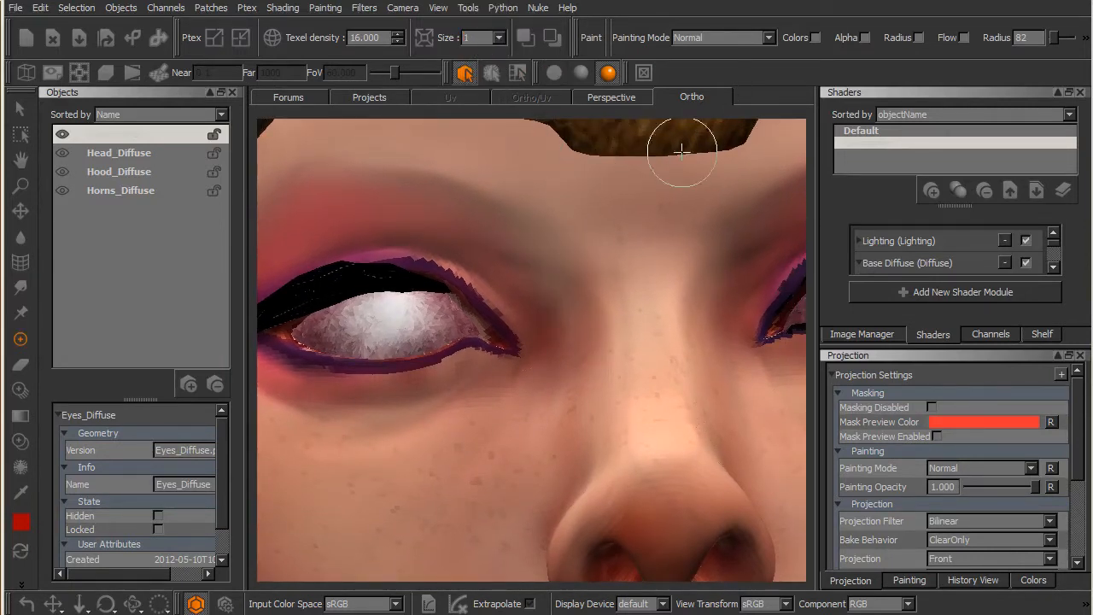
{"action": "scroll", "coordinate": [512, 316], "scroll_direction": "down", "scroll_amount": 3}
{"action": "key", "text": "p"}
{"action": "scroll", "coordinate": [556, 342], "scroll_direction": "up", "scroll_amount": 3}
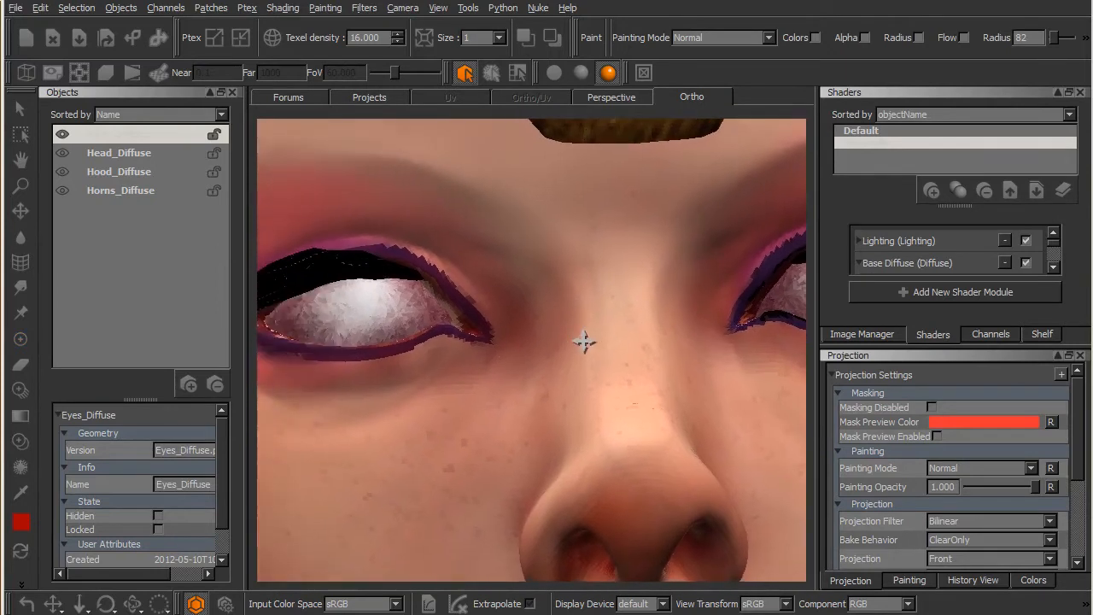
Select the whole Eyes_Diffuse object again and set the texel density to 32.
{"action": "key", "text": "s"}
{"action": "left_click", "coordinate": [427, 301]}
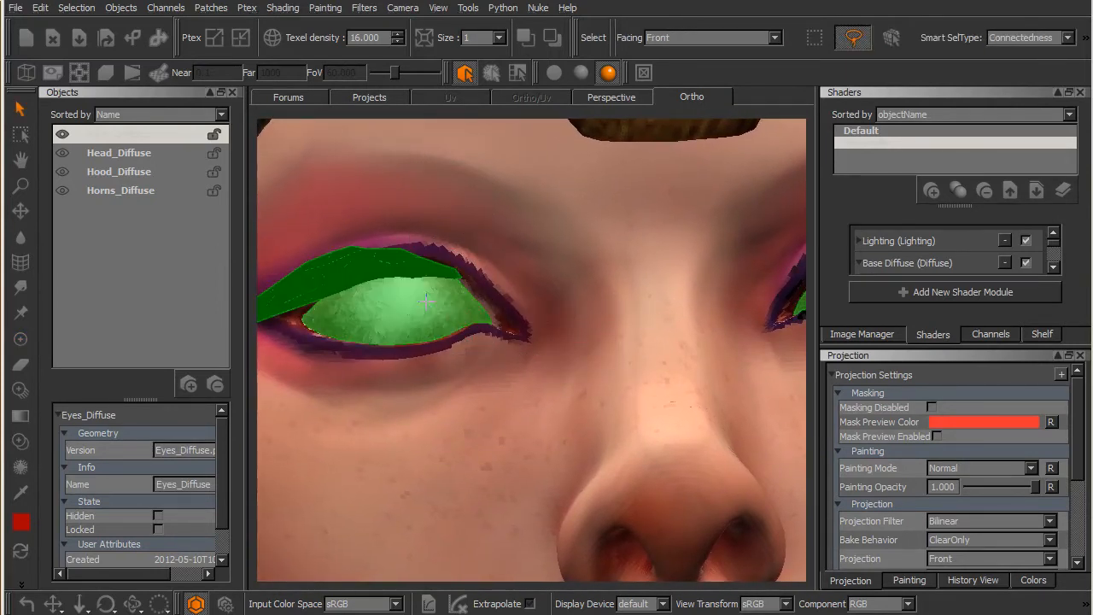
{"action": "key", "text": "p"}
{"action": "middle_click_drag", "start_coordinate": [488, 342], "coordinate": [529, 359]}
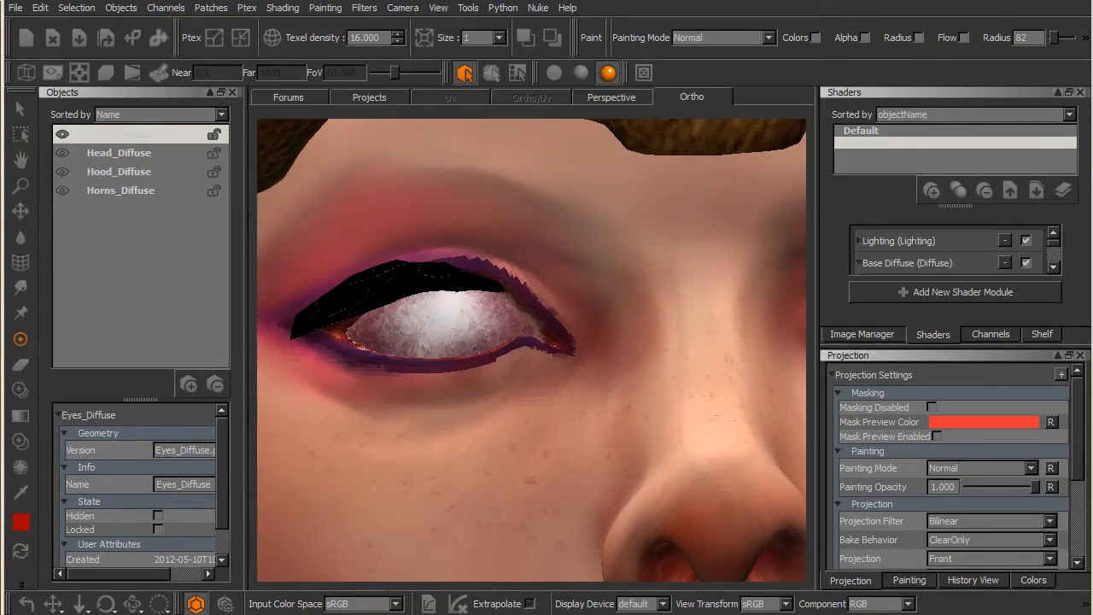
{"action": "scroll", "coordinate": [395, 35], "scroll_direction": "up", "scroll_amount": 6}
{"action": "scroll", "coordinate": [398, 36], "scroll_direction": "up", "scroll_amount": 3}
{"action": "mouse_move", "coordinate": [524, 336]}
{"action": "middle_mouse_down"}
{"action": "mouse_move", "coordinate": [473, 362]}
{"action": "mouse_move", "coordinate": [531, 381]}
{"action": "middle_mouse_up"}
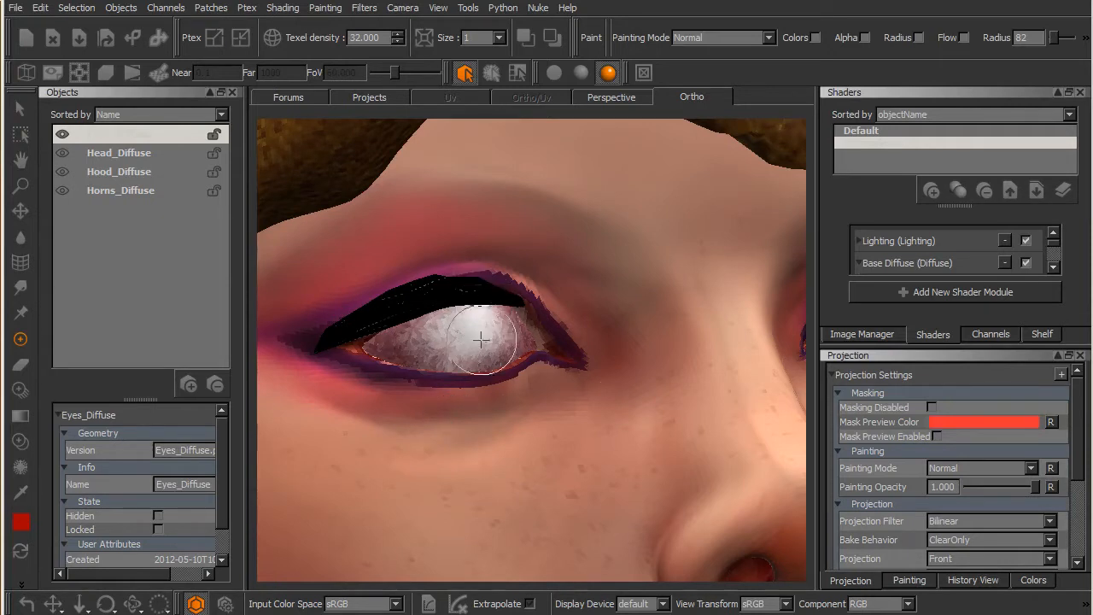
{"action": "middle_click_drag", "start_coordinate": [482, 382], "coordinate": [476, 381]}
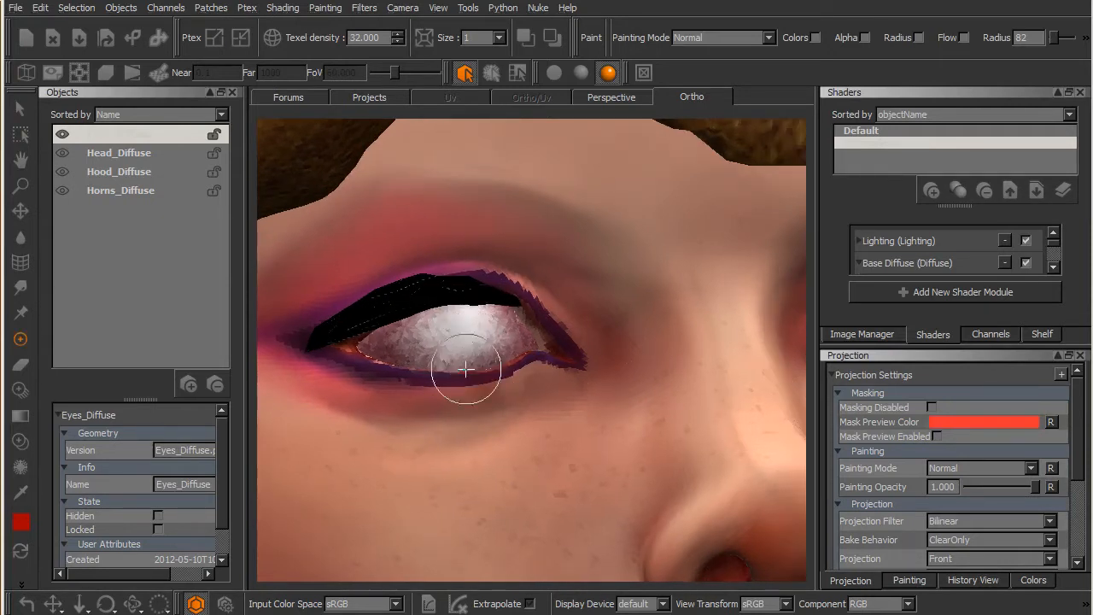
{"action": "key", "text": "s"}
{"action": "key", "text": "p"}
{"action": "key", "text": "Tab"}
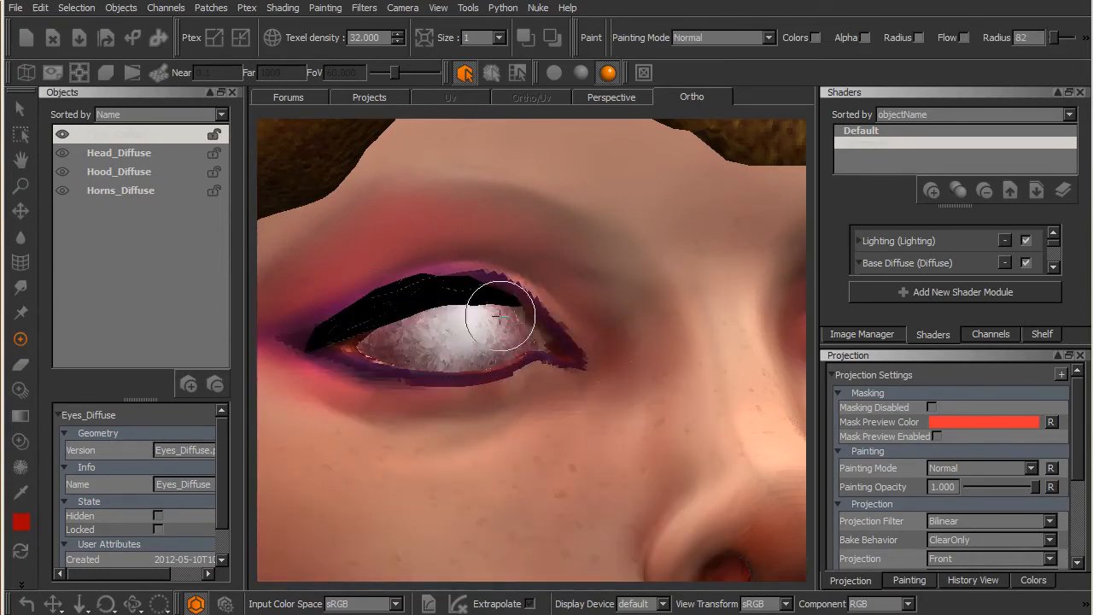
Choose the linear brush from the Basic Brushes set for painting.
{"action": "key", "text": "space"}
{"action": "left_click", "coordinate": [416, 273]}
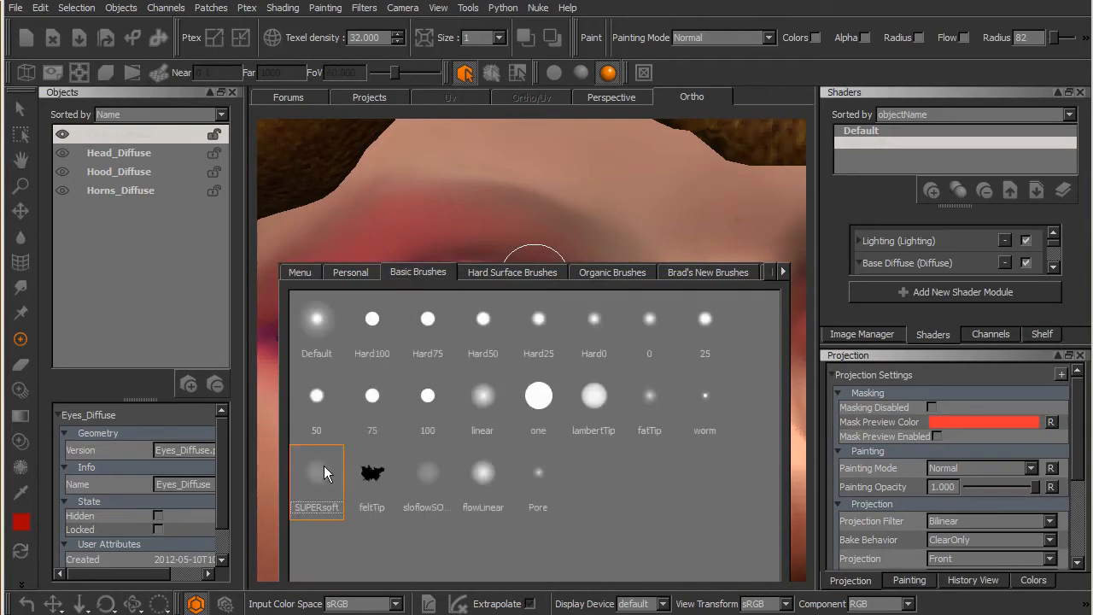
{"action": "left_click", "coordinate": [475, 397]}
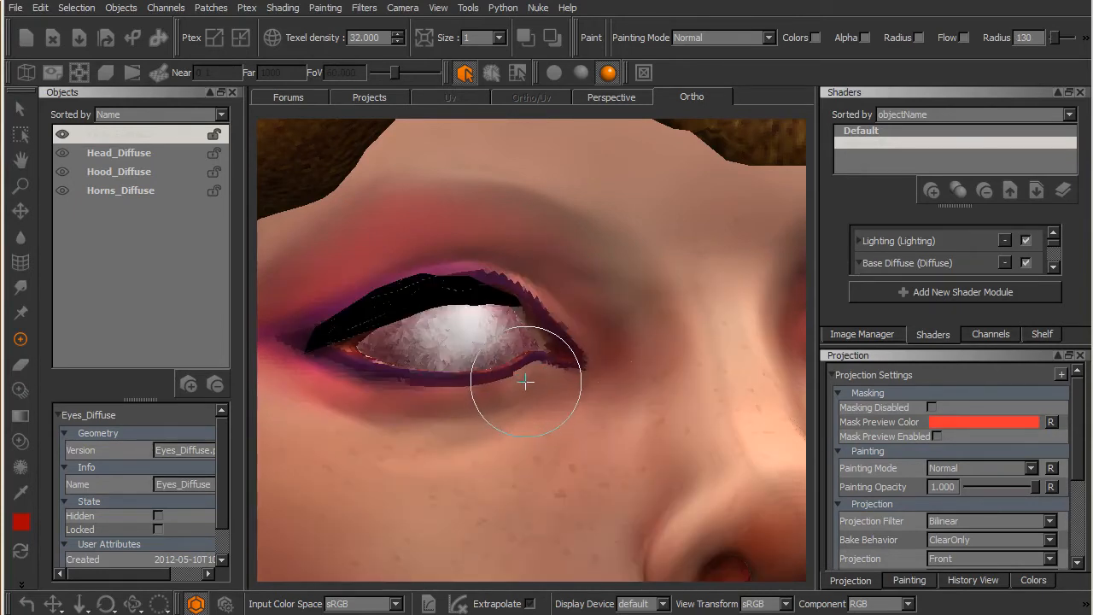
Sample a pinkish red from the inner corner of the eye as a paint color.
{"action": "key", "text": "x"}
{"action": "left_click_drag", "start_coordinate": [536, 384], "coordinate": [489, 391], "text": "alt"}
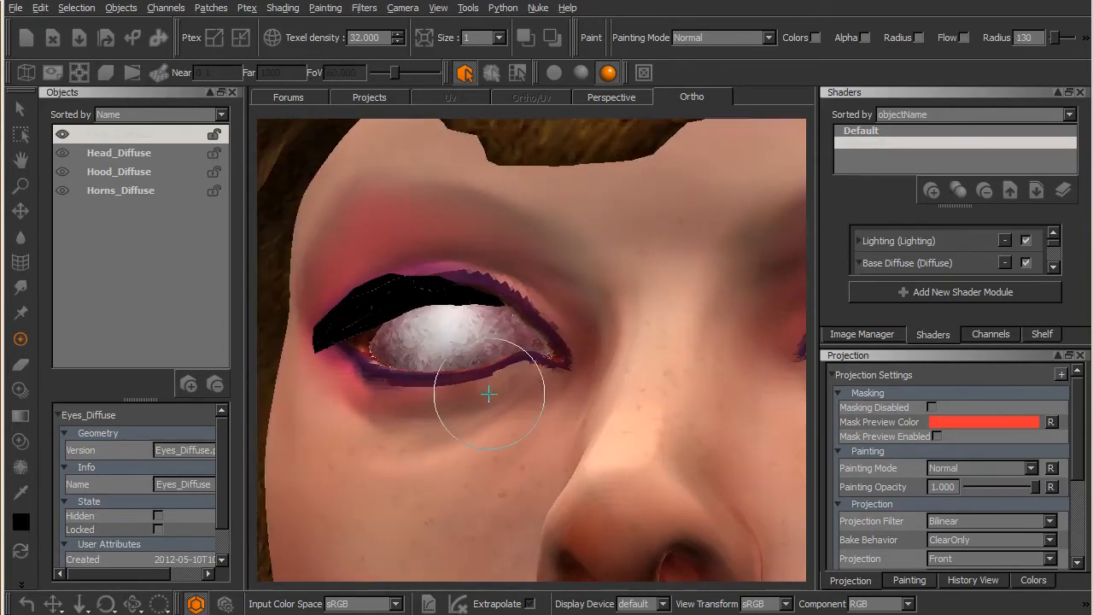
{"action": "right_click_drag", "start_coordinate": [489, 392], "coordinate": [533, 391], "text": "alt"}
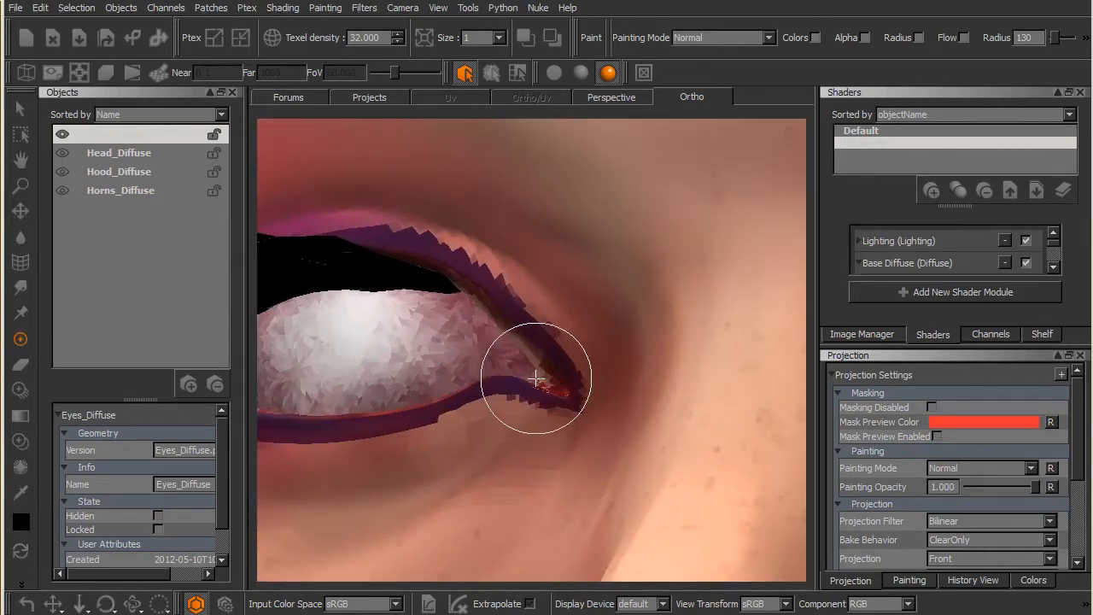
{"action": "key", "text": "c"}
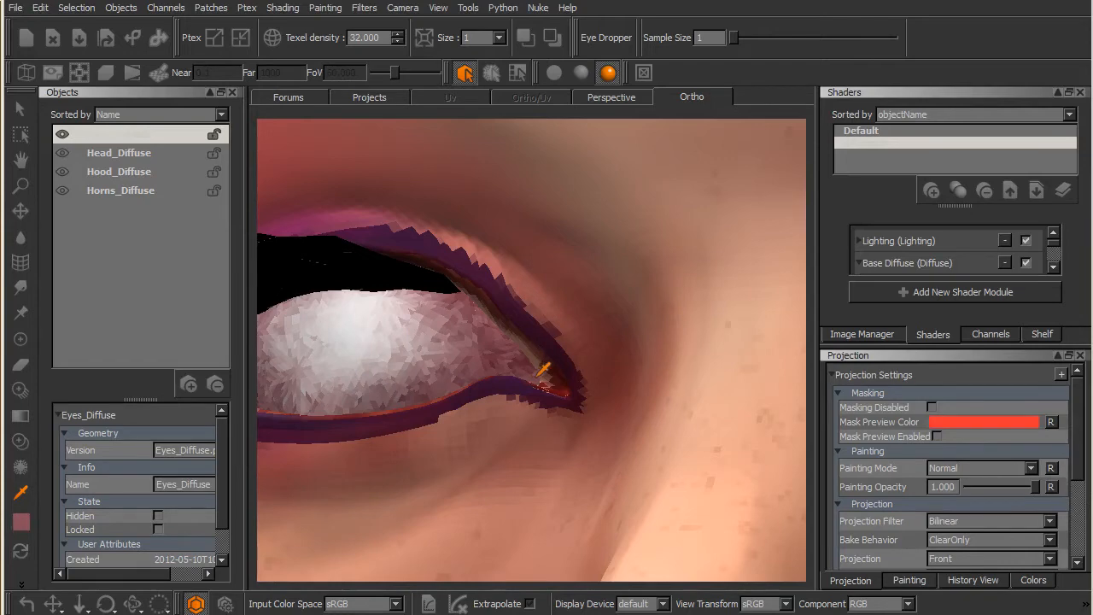
{"action": "mouse_move", "coordinate": [515, 402]}
{"action": "left_mouse_down", "text": "alt"}
{"action": "mouse_move", "coordinate": [519, 456]}
{"action": "mouse_move", "coordinate": [532, 454]}
{"action": "left_mouse_up", "text": "alt"}
{"action": "key", "text": "c"}
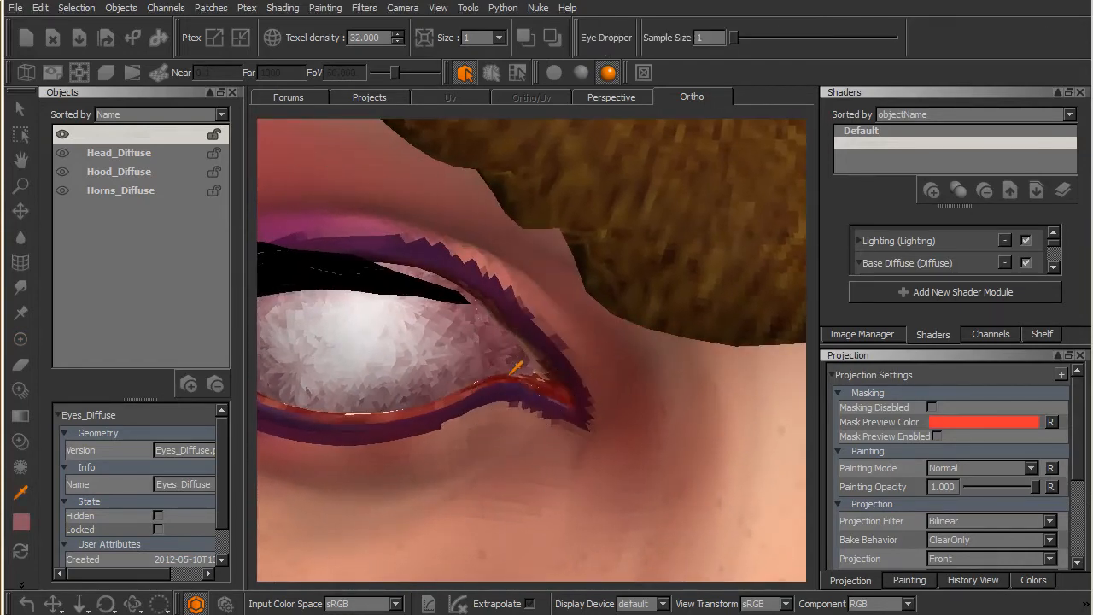
{"action": "key", "text": "p"}
Sample white from the bright center of the eyeball as the foreground color and return to painting.
{"action": "mouse_move", "coordinate": [476, 386]}
{"action": "left_mouse_down", "text": "alt"}
{"action": "mouse_move", "coordinate": [532, 391]}
{"action": "mouse_move", "coordinate": [520, 385]}
{"action": "left_mouse_up", "text": "alt"}
{"action": "key", "text": "c"}
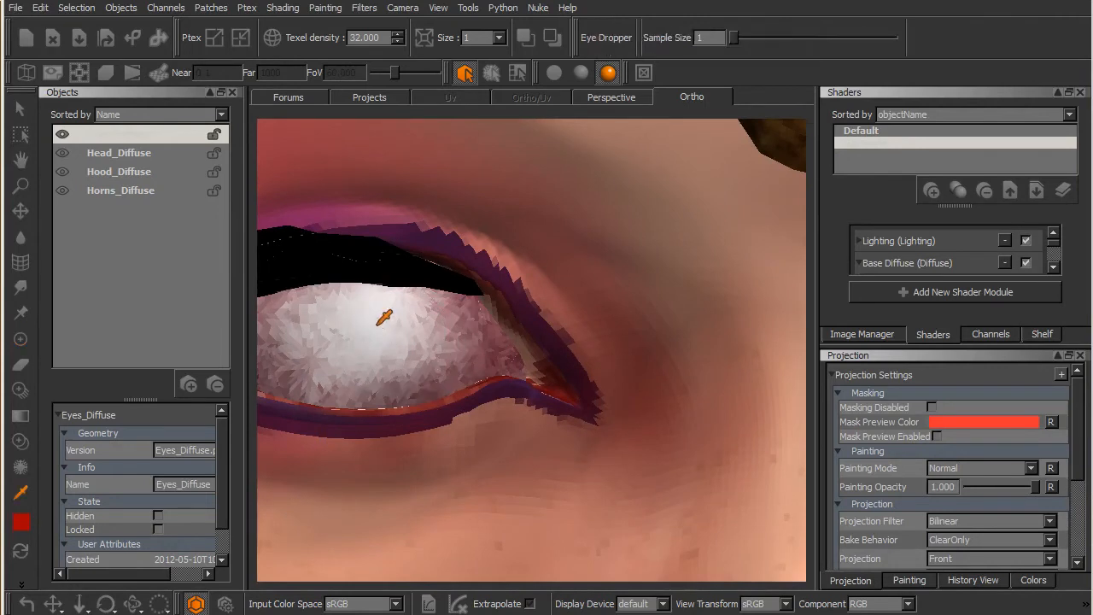
{"action": "left_click", "coordinate": [384, 318]}
{"action": "key", "text": "p"}
{"action": "left_click_drag", "start_coordinate": [461, 413], "coordinate": [319, 354], "text": "alt"}
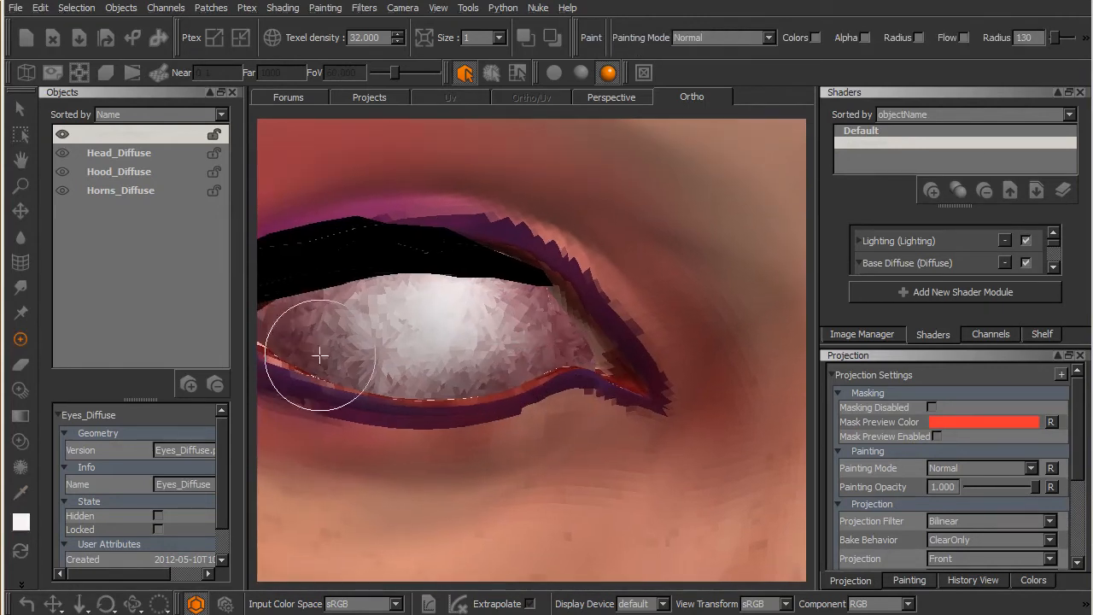
Hide Head_Diffuse, Hood_Diffuse and Horns_Diffuse so only the eyes are shown.
{"action": "left_click", "coordinate": [62, 153]}
{"action": "left_click", "coordinate": [61, 172]}
{"action": "left_click", "coordinate": [62, 190]}
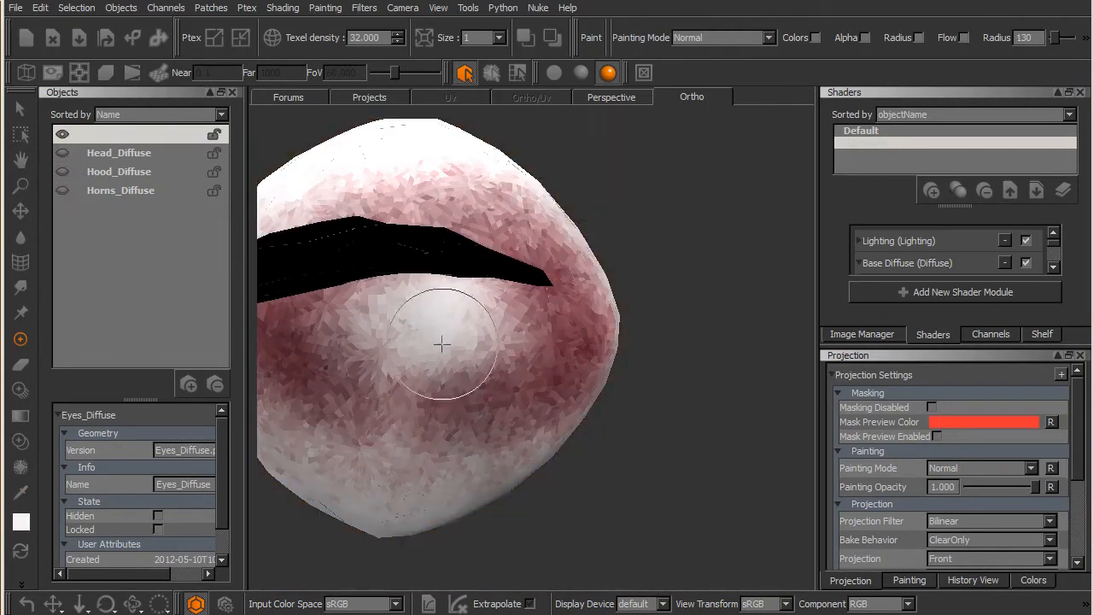
Enlarge the brush radius to 186 and paint dark red along the inner side of the eyeball.
{"action": "mouse_move", "coordinate": [530, 368]}
{"action": "left_mouse_down", "text": "alt"}
{"action": "mouse_move", "coordinate": [542, 398]}
{"action": "mouse_move", "coordinate": [490, 396]}
{"action": "mouse_move", "coordinate": [549, 390]}
{"action": "mouse_move", "coordinate": [516, 416]}
{"action": "mouse_move", "coordinate": [501, 367]}
{"action": "mouse_move", "coordinate": [565, 388]}
{"action": "left_mouse_up", "text": "alt"}
{"action": "key", "text": "p"}
{"action": "key", "text": "x"}
{"action": "key", "text": "r"}
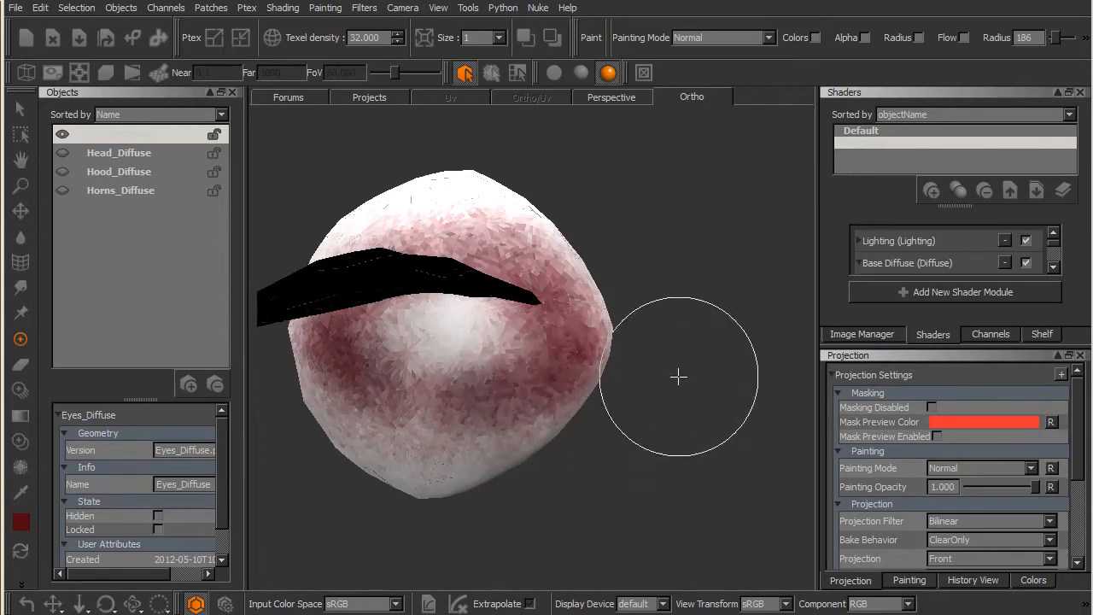
{"action": "mouse_move", "coordinate": [589, 427]}
{"action": "left_mouse_down", "text": "alt"}
{"action": "mouse_move", "coordinate": [534, 447]}
{"action": "mouse_move", "coordinate": [561, 398]}
{"action": "mouse_move", "coordinate": [450, 470]}
{"action": "mouse_move", "coordinate": [578, 342]}
{"action": "mouse_move", "coordinate": [502, 406]}
{"action": "mouse_move", "coordinate": [434, 420]}
{"action": "mouse_move", "coordinate": [402, 451]}
{"action": "mouse_move", "coordinate": [447, 464]}
{"action": "mouse_move", "coordinate": [515, 445]}
{"action": "left_mouse_up", "text": "alt"}
{"action": "mouse_move", "coordinate": [615, 339]}
{"action": "left_mouse_down"}
{"action": "mouse_move", "coordinate": [598, 256]}
{"action": "mouse_move", "coordinate": [590, 244]}
{"action": "mouse_move", "coordinate": [637, 342]}
{"action": "mouse_move", "coordinate": [531, 194]}
{"action": "mouse_move", "coordinate": [592, 291]}
{"action": "mouse_move", "coordinate": [530, 442]}
{"action": "mouse_move", "coordinate": [542, 435]}
{"action": "mouse_move", "coordinate": [457, 480]}
{"action": "mouse_move", "coordinate": [422, 469]}
{"action": "mouse_move", "coordinate": [556, 383]}
{"action": "mouse_move", "coordinate": [548, 408]}
{"action": "mouse_move", "coordinate": [598, 398]}
{"action": "left_mouse_up"}
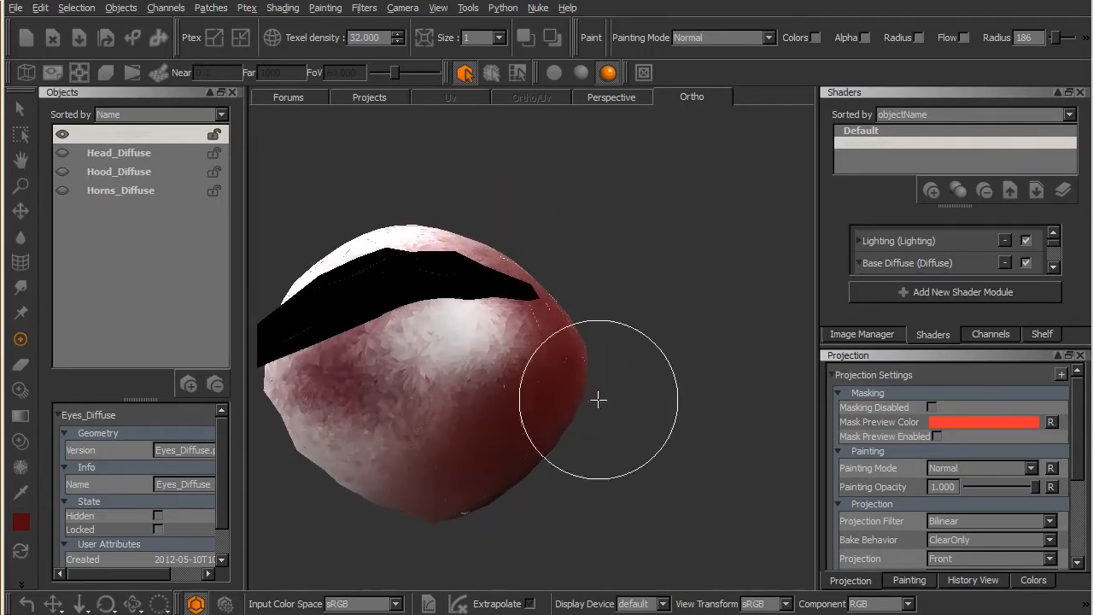
Swap to white and paint smooth strokes over the front center of the eyeball.
{"action": "mouse_move", "coordinate": [495, 403]}
{"action": "left_mouse_down", "text": "alt"}
{"action": "mouse_move", "coordinate": [511, 419]}
{"action": "mouse_move", "coordinate": [505, 432]}
{"action": "mouse_move", "coordinate": [464, 293]}
{"action": "left_mouse_up", "text": "alt"}
{"action": "key", "text": "x"}
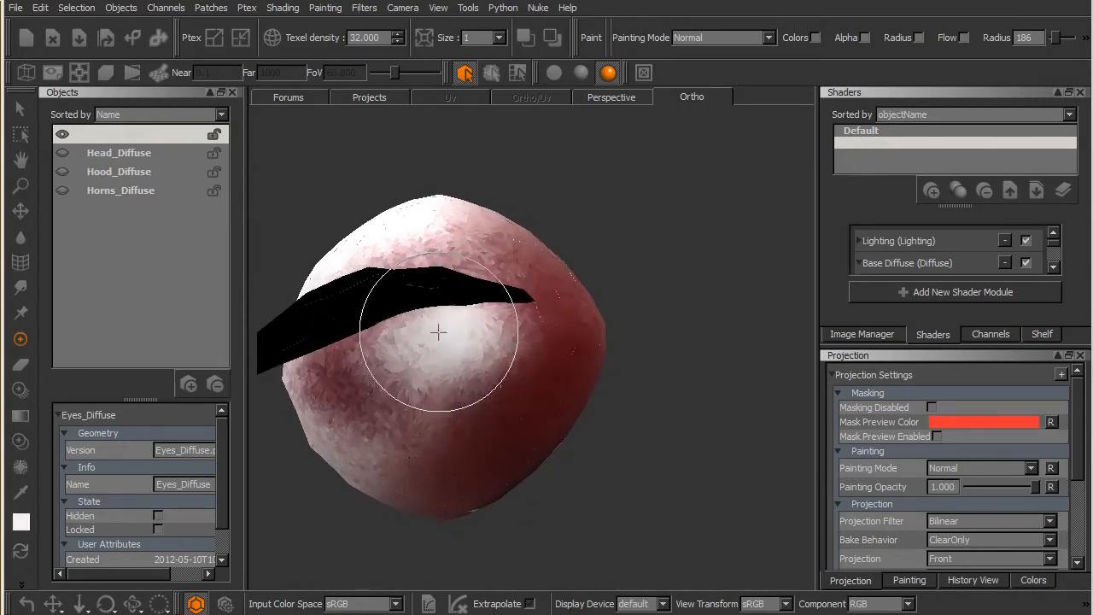
{"action": "left_click_drag", "start_coordinate": [469, 364], "coordinate": [465, 389], "text": "alt"}
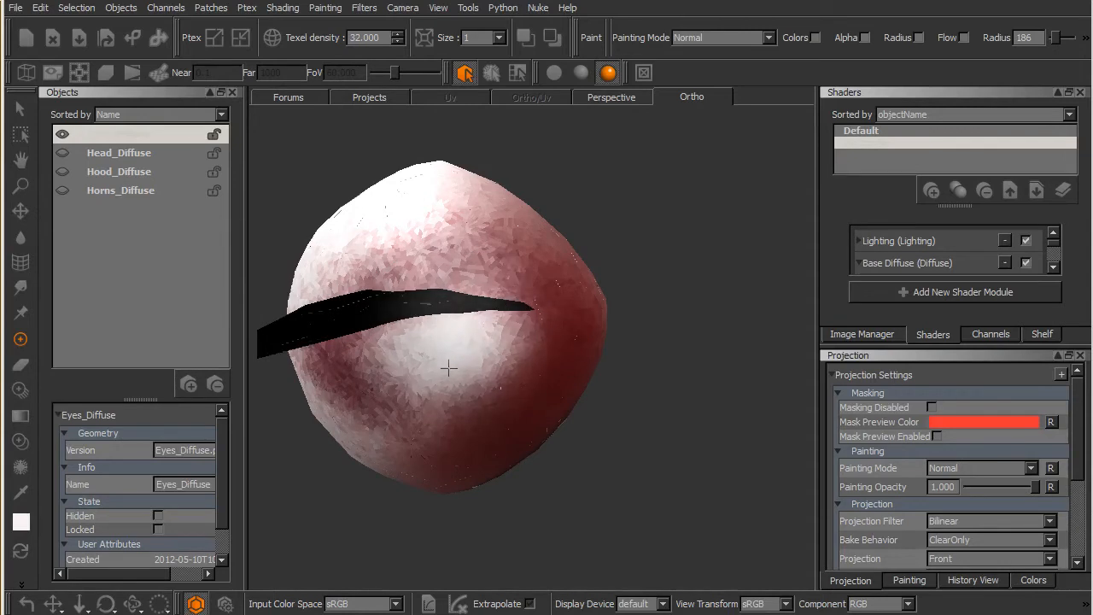
{"action": "mouse_move", "coordinate": [425, 320]}
{"action": "left_mouse_down"}
{"action": "mouse_move", "coordinate": [449, 367]}
{"action": "mouse_move", "coordinate": [499, 321]}
{"action": "left_mouse_up"}
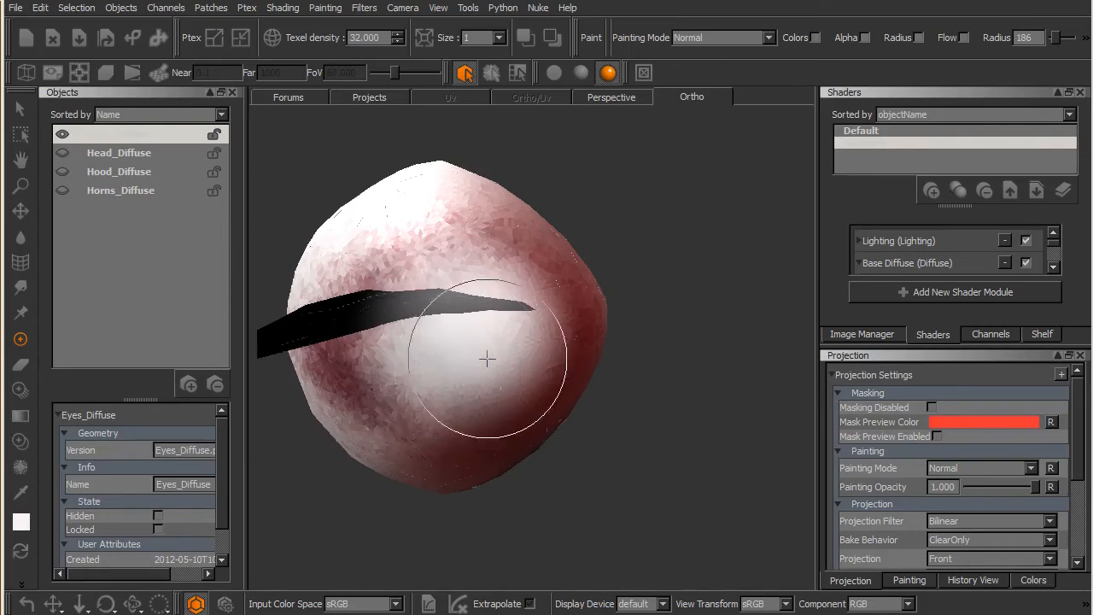
{"action": "mouse_move", "coordinate": [425, 353]}
{"action": "left_mouse_down"}
{"action": "mouse_move", "coordinate": [386, 350]}
{"action": "mouse_move", "coordinate": [400, 318]}
{"action": "mouse_move", "coordinate": [452, 349]}
{"action": "mouse_move", "coordinate": [530, 350]}
{"action": "left_mouse_up"}
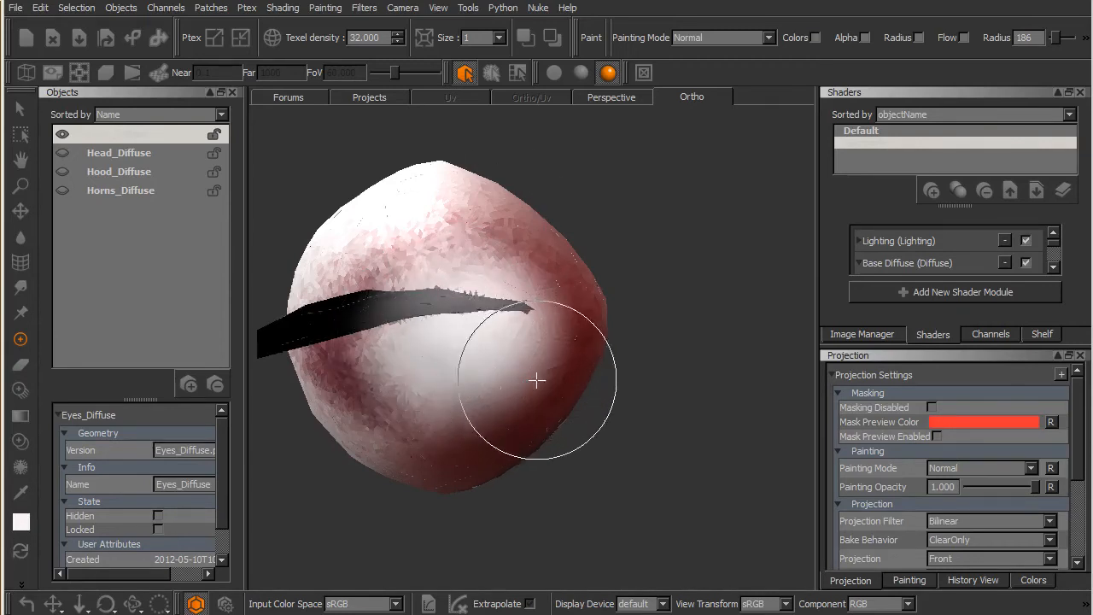
Paint dark red over the lower outer side and top of the eyeball, baking the paint between view changes.
{"action": "mouse_move", "coordinate": [540, 392]}
{"action": "left_mouse_down", "text": "alt"}
{"action": "mouse_move", "coordinate": [508, 386]}
{"action": "mouse_move", "coordinate": [573, 395]}
{"action": "mouse_move", "coordinate": [588, 352]}
{"action": "left_mouse_up", "text": "alt"}
{"action": "mouse_move", "coordinate": [390, 396]}
{"action": "left_mouse_down"}
{"action": "mouse_move", "coordinate": [410, 418]}
{"action": "mouse_move", "coordinate": [480, 442]}
{"action": "left_mouse_up"}
{"action": "mouse_move", "coordinate": [389, 351]}
{"action": "left_mouse_down"}
{"action": "mouse_move", "coordinate": [449, 419]}
{"action": "mouse_move", "coordinate": [450, 439]}
{"action": "mouse_move", "coordinate": [415, 442]}
{"action": "mouse_move", "coordinate": [450, 439]}
{"action": "left_mouse_up"}
{"action": "left_click_drag", "start_coordinate": [403, 348], "coordinate": [412, 369]}
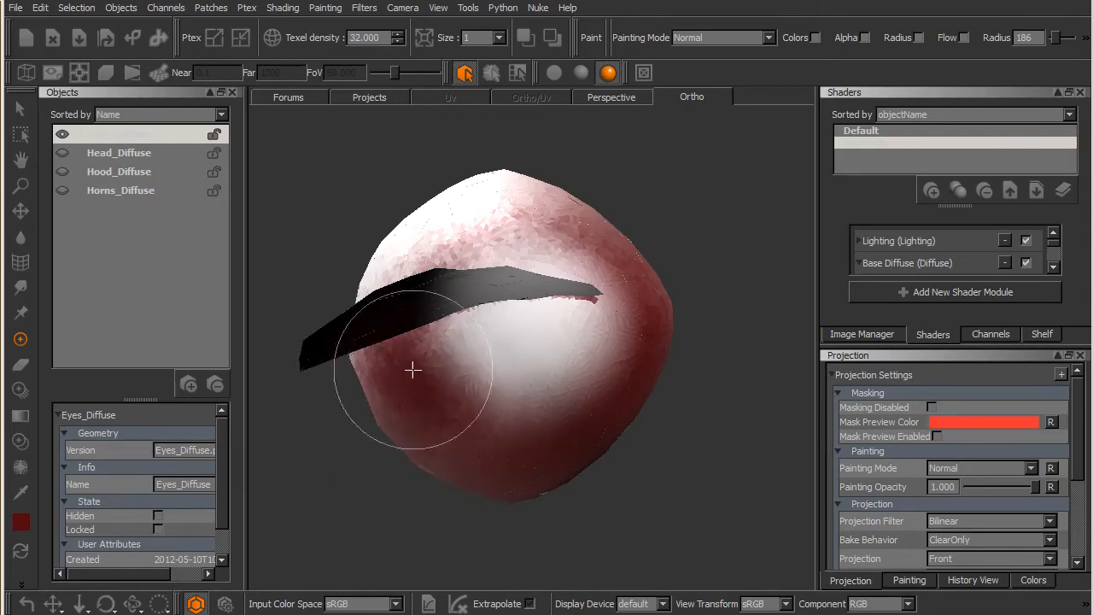
{"action": "key", "text": "b"}
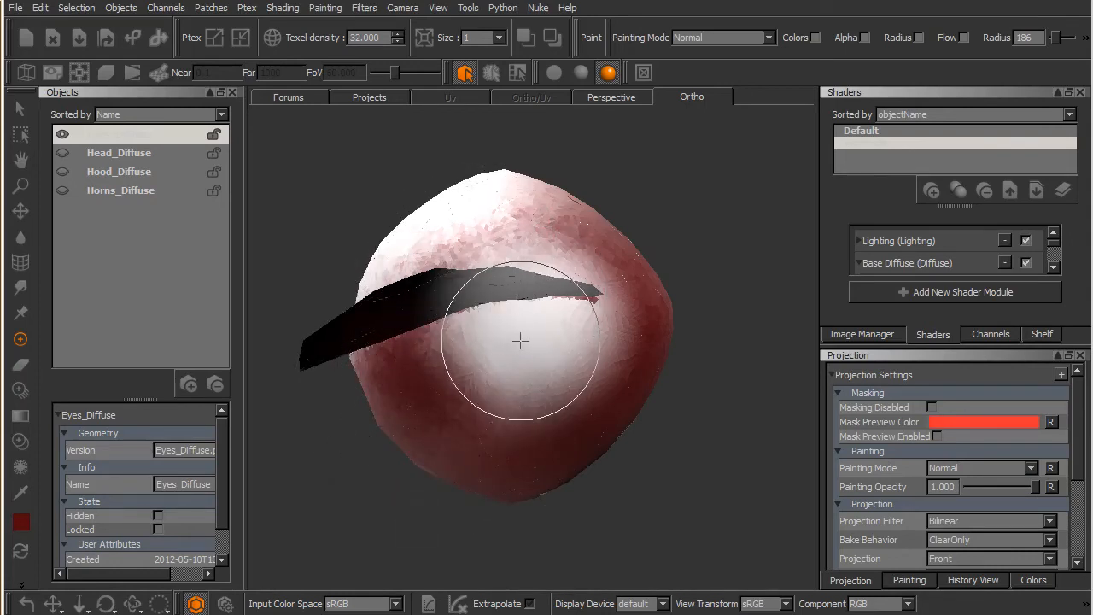
{"action": "left_click_drag", "start_coordinate": [529, 343], "coordinate": [533, 405], "text": "alt"}
{"action": "mouse_move", "coordinate": [539, 202]}
{"action": "left_mouse_down"}
{"action": "mouse_move", "coordinate": [478, 217]}
{"action": "mouse_move", "coordinate": [564, 219]}
{"action": "mouse_move", "coordinate": [434, 226]}
{"action": "mouse_move", "coordinate": [414, 215]}
{"action": "mouse_move", "coordinate": [569, 215]}
{"action": "mouse_move", "coordinate": [556, 188]}
{"action": "mouse_move", "coordinate": [475, 172]}
{"action": "mouse_move", "coordinate": [505, 156]}
{"action": "mouse_move", "coordinate": [379, 261]}
{"action": "mouse_move", "coordinate": [490, 186]}
{"action": "mouse_move", "coordinate": [506, 155]}
{"action": "left_mouse_up"}
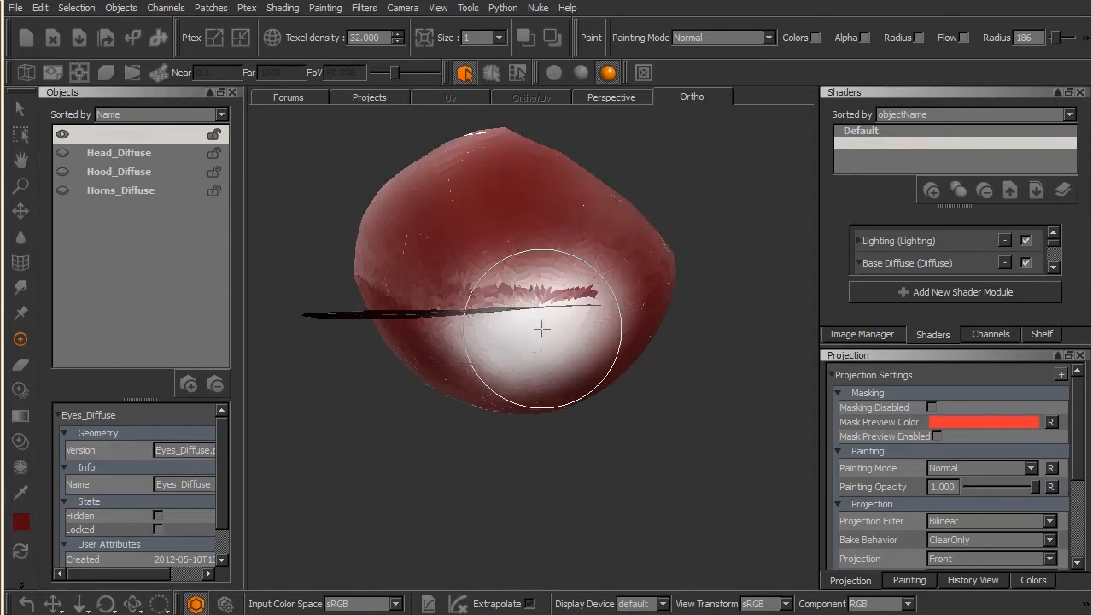
Make Head_Diffuse, Hood_Diffuse and Horns_Diffuse visible again around the repainted eyes.
{"action": "middle_click_drag", "start_coordinate": [586, 229], "coordinate": [586, 332]}
{"action": "left_click", "coordinate": [64, 155]}
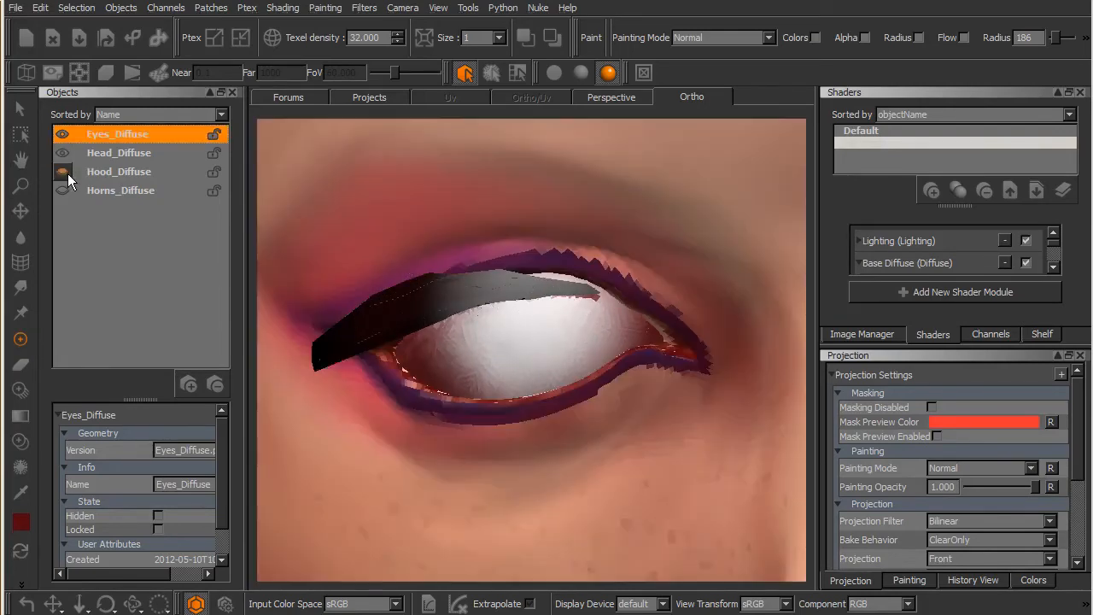
{"action": "left_click", "coordinate": [64, 172]}
{"action": "left_click", "coordinate": [65, 192]}
Make Head_Diffuse the active object for working on the mouth area.
{"action": "middle_click_drag", "start_coordinate": [573, 376], "coordinate": [550, 401], "text": "alt"}
{"action": "right_click_drag", "start_coordinate": [550, 401], "coordinate": [476, 416], "text": "alt"}
{"action": "mouse_move", "coordinate": [509, 415]}
{"action": "middle_mouse_down"}
{"action": "mouse_move", "coordinate": [528, 398]}
{"action": "mouse_move", "coordinate": [366, 256]}
{"action": "mouse_move", "coordinate": [549, 396]}
{"action": "mouse_move", "coordinate": [504, 389]}
{"action": "mouse_move", "coordinate": [593, 379]}
{"action": "mouse_move", "coordinate": [553, 398]}
{"action": "mouse_move", "coordinate": [540, 300]}
{"action": "middle_mouse_up"}
{"action": "scroll", "coordinate": [552, 435], "scroll_direction": "up", "scroll_amount": 5}
{"action": "scroll", "coordinate": [557, 438], "scroll_direction": "up", "scroll_amount": 6}
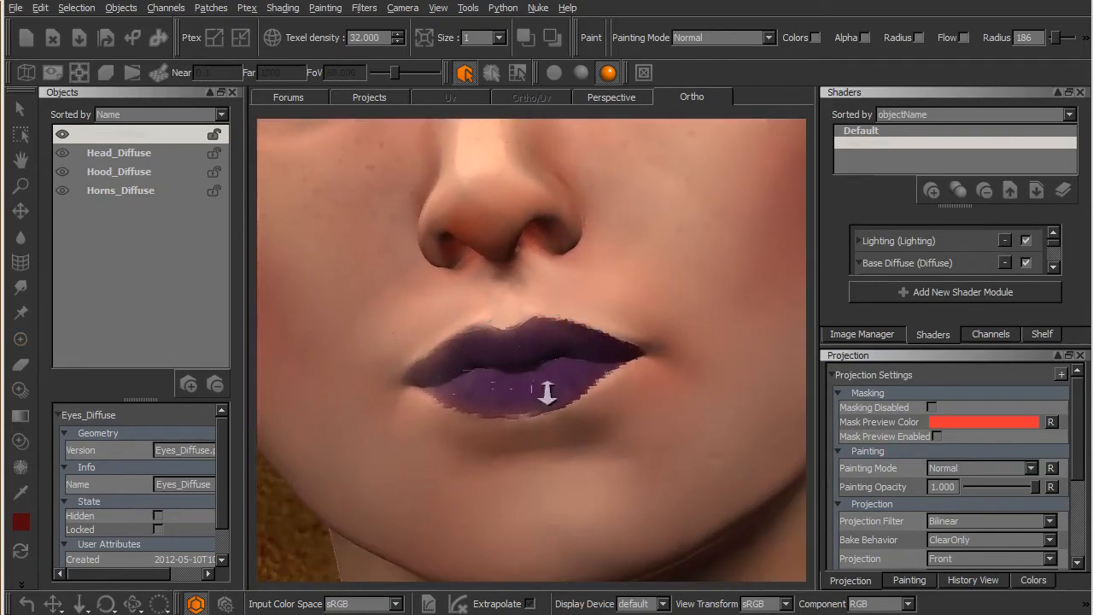
{"action": "middle_click_drag", "start_coordinate": [575, 396], "coordinate": [605, 395]}
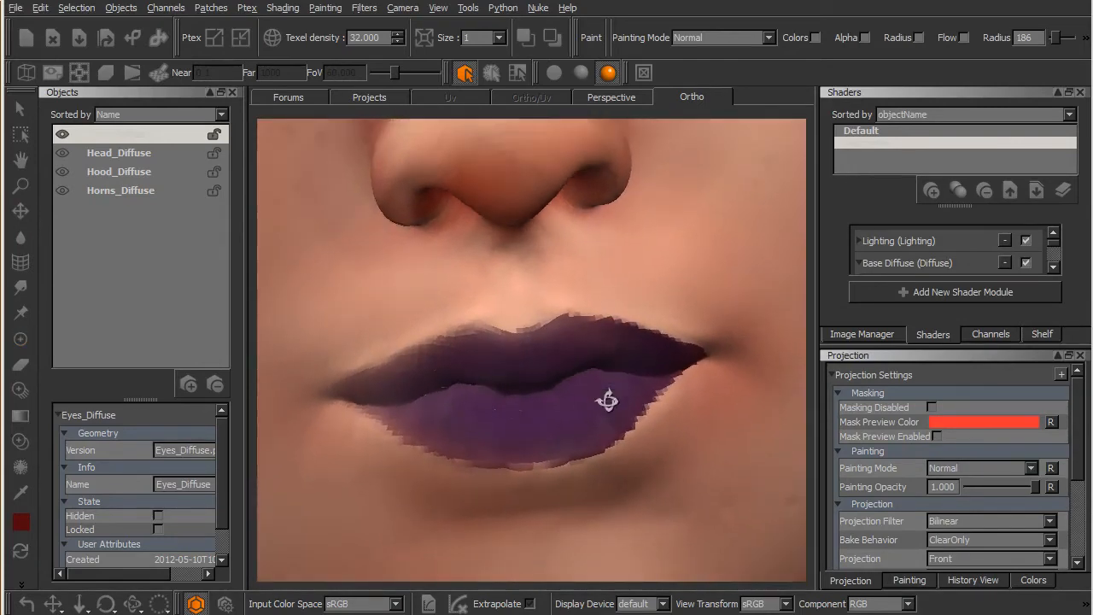
{"action": "key", "text": "p"}
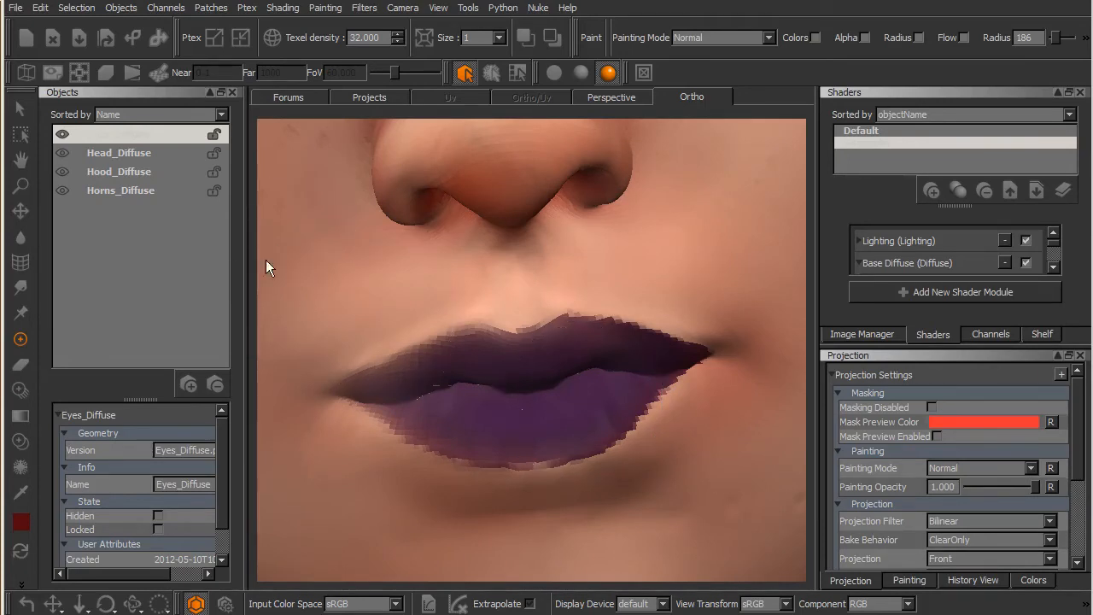
{"action": "left_click", "coordinate": [139, 156]}
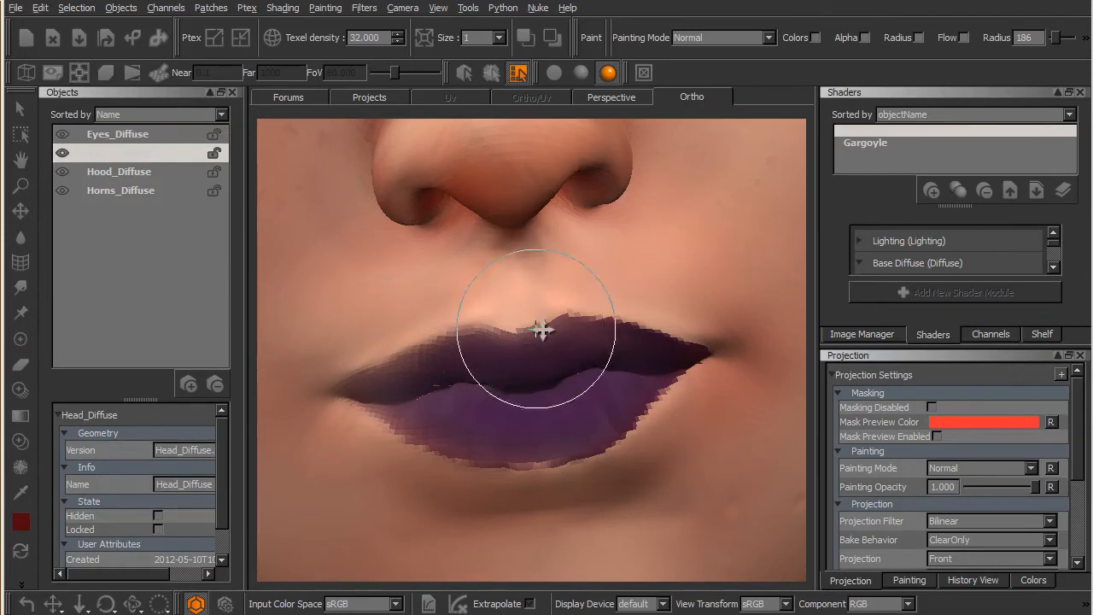
Lasso the head faces in a loop around both lips and set their Ptex size to 128.
{"action": "middle_click_drag", "start_coordinate": [542, 330], "coordinate": [584, 317], "text": "alt"}
{"action": "key", "text": "s"}
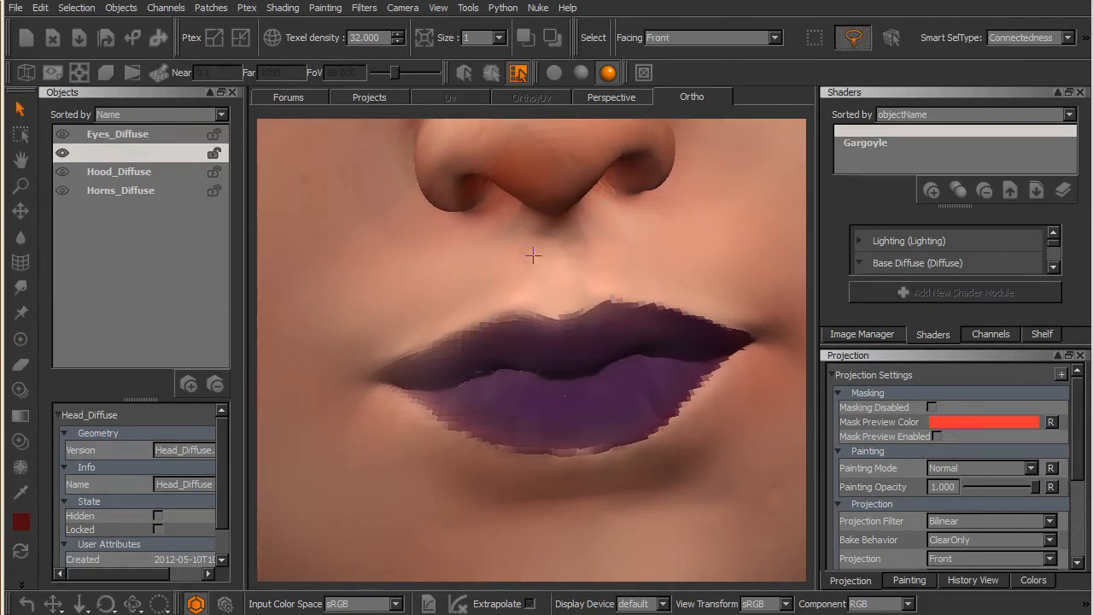
{"action": "key", "text": "p"}
{"action": "middle_click_drag", "start_coordinate": [596, 359], "coordinate": [543, 351], "text": "alt"}
{"action": "key", "text": "s"}
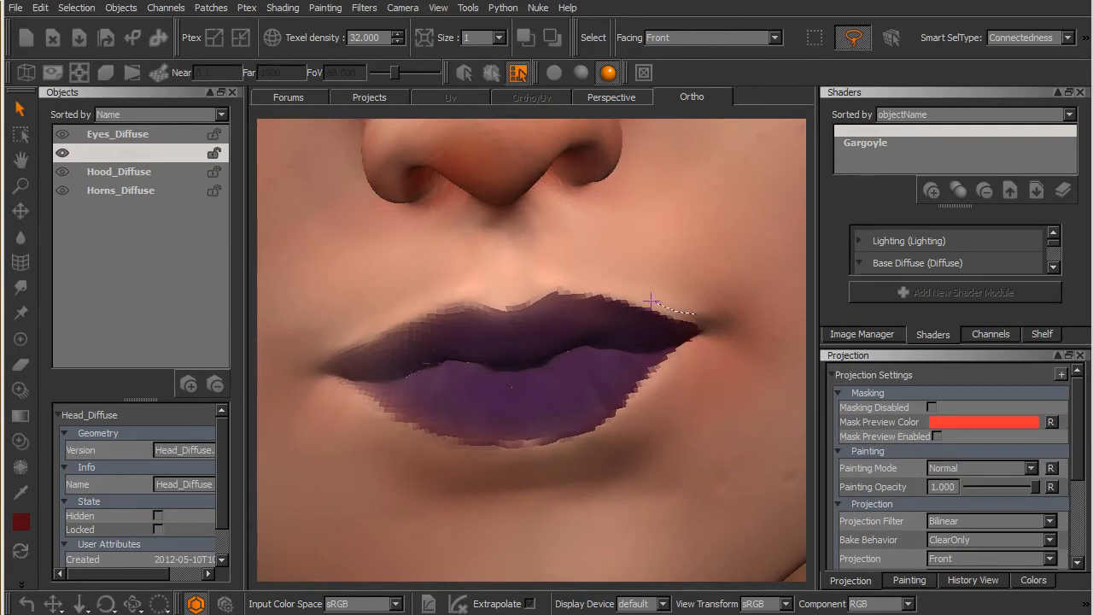
{"action": "left_click_drag", "start_coordinate": [651, 300], "coordinate": [589, 284]}
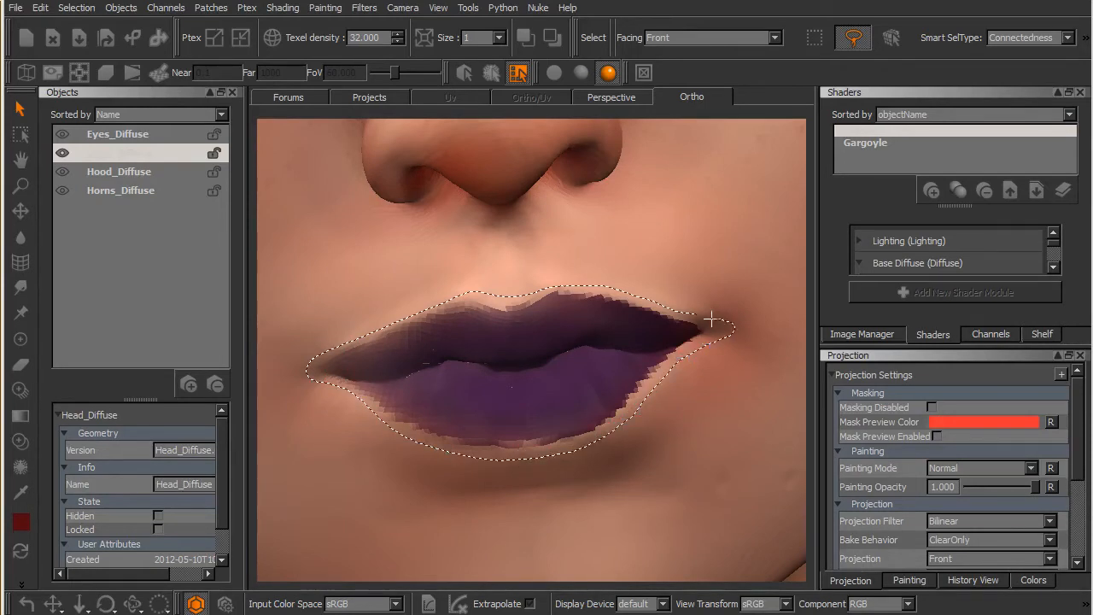
{"action": "left_click_drag", "start_coordinate": [703, 318], "coordinate": [675, 304]}
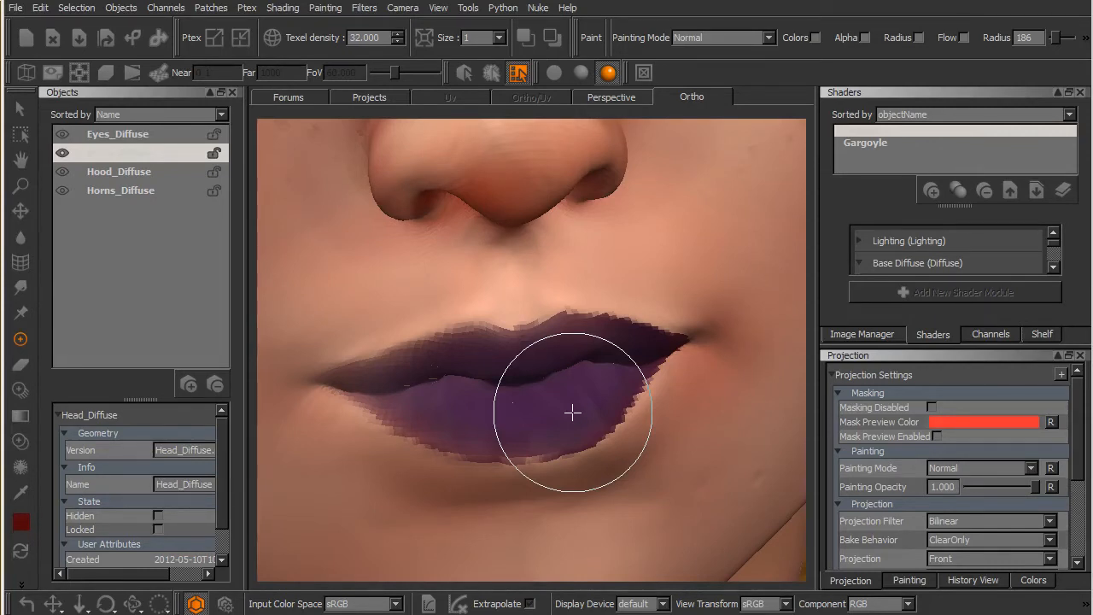
{"action": "left_click", "coordinate": [500, 38]}
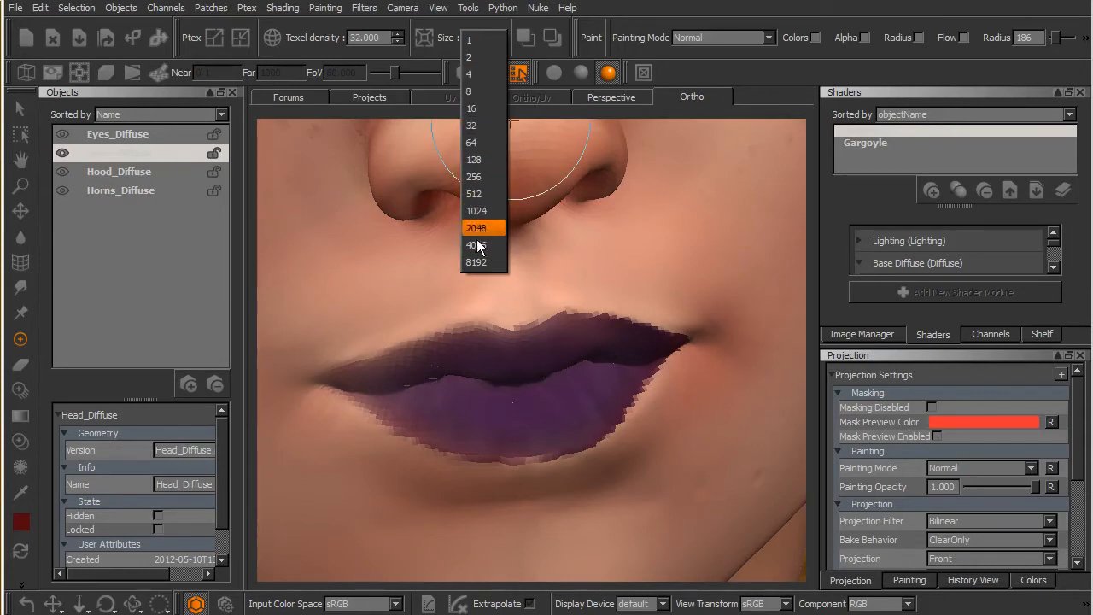
{"action": "left_click", "coordinate": [476, 159]}
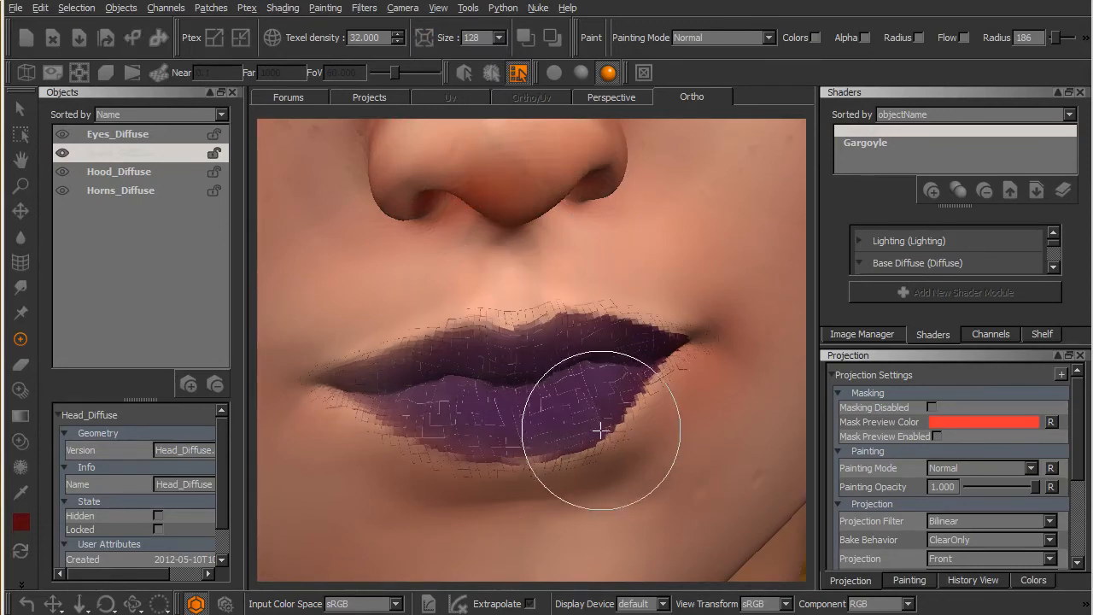
Examine the resized Ptex faces on the lips and along their edges at close range.
{"action": "middle_click_drag", "start_coordinate": [601, 430], "coordinate": [560, 427]}
{"action": "left_click_drag", "start_coordinate": [560, 427], "coordinate": [574, 422], "text": "alt"}
{"action": "right_click_drag", "start_coordinate": [548, 369], "coordinate": [626, 405], "text": "alt"}
{"action": "middle_click_drag", "start_coordinate": [613, 406], "coordinate": [535, 387], "text": "alt"}
{"action": "mouse_move", "coordinate": [635, 373]}
{"action": "left_mouse_down", "text": "alt"}
{"action": "mouse_move", "coordinate": [586, 416]}
{"action": "mouse_move", "coordinate": [627, 391]}
{"action": "mouse_move", "coordinate": [624, 378]}
{"action": "mouse_move", "coordinate": [632, 415]}
{"action": "mouse_move", "coordinate": [668, 417]}
{"action": "left_mouse_up", "text": "alt"}
{"action": "mouse_move", "coordinate": [533, 420]}
{"action": "right_mouse_down", "text": "alt"}
{"action": "mouse_move", "coordinate": [686, 371]}
{"action": "mouse_move", "coordinate": [568, 404]}
{"action": "right_mouse_up", "text": "alt"}
{"action": "left_click_drag", "start_coordinate": [568, 403], "coordinate": [493, 441], "text": "alt"}
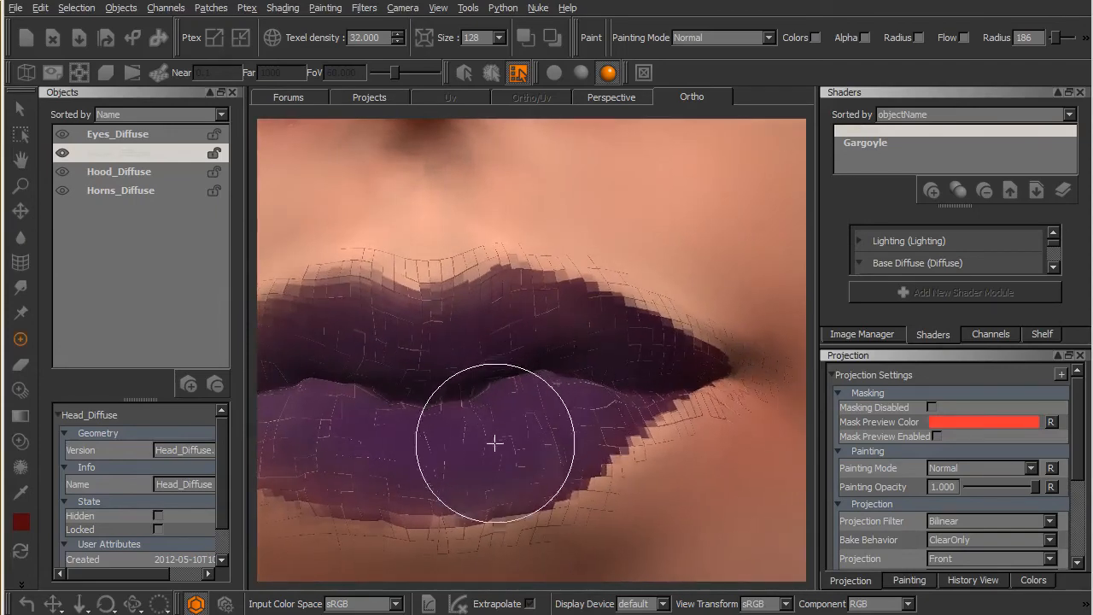
{"action": "middle_click_drag", "start_coordinate": [493, 442], "coordinate": [635, 424], "text": "alt"}
{"action": "mouse_move", "coordinate": [635, 425]}
{"action": "left_mouse_down", "text": "alt"}
{"action": "mouse_move", "coordinate": [617, 439]}
{"action": "mouse_move", "coordinate": [650, 434]}
{"action": "mouse_move", "coordinate": [575, 445]}
{"action": "mouse_move", "coordinate": [593, 344]}
{"action": "left_mouse_up", "text": "alt"}
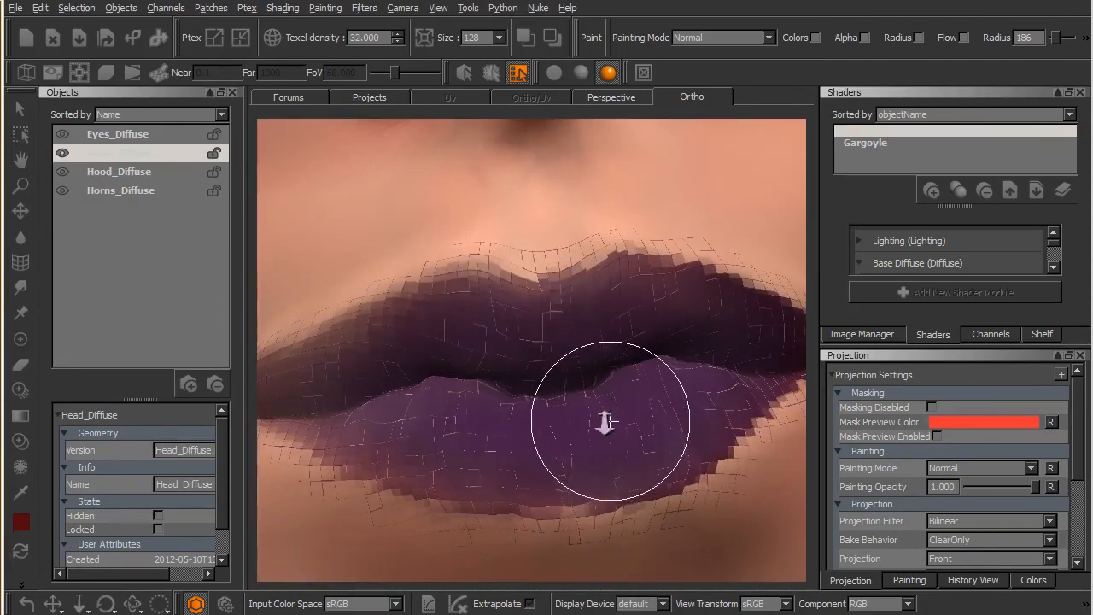
{"action": "right_click_drag", "start_coordinate": [593, 419], "coordinate": [582, 431], "text": "alt"}
Choose the Hard100 basic brush and sample the purple color from the lower lip for painting.
{"action": "mouse_move", "coordinate": [601, 415]}
{"action": "left_mouse_down", "text": "shift"}
{"action": "mouse_move", "coordinate": [616, 410]}
{"action": "mouse_move", "coordinate": [600, 425]}
{"action": "left_mouse_up", "text": "shift"}
{"action": "key", "text": "b"}
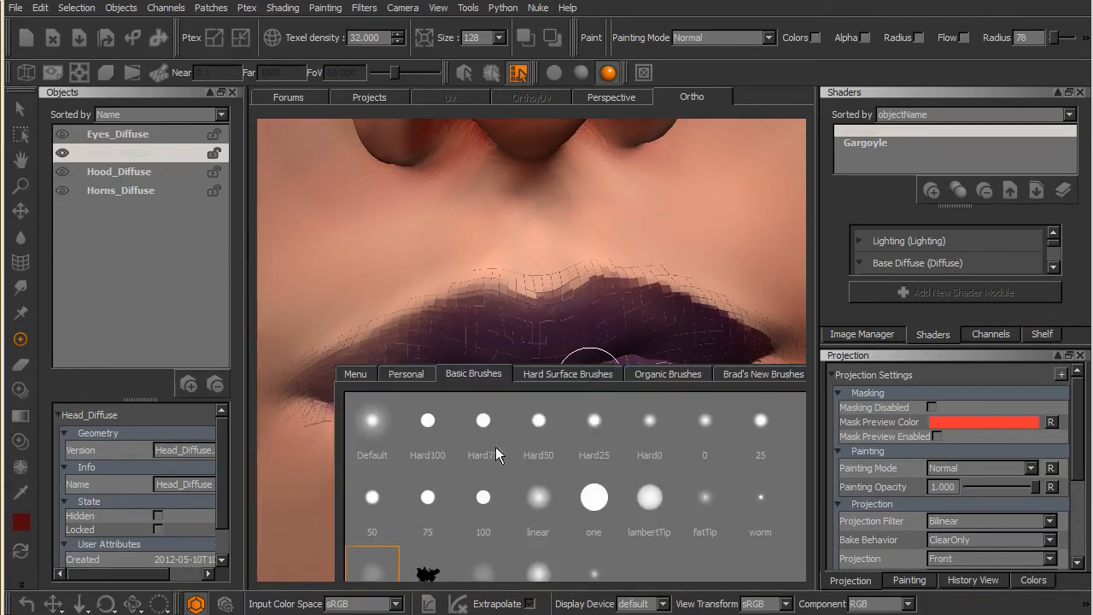
{"action": "left_click", "coordinate": [430, 420]}
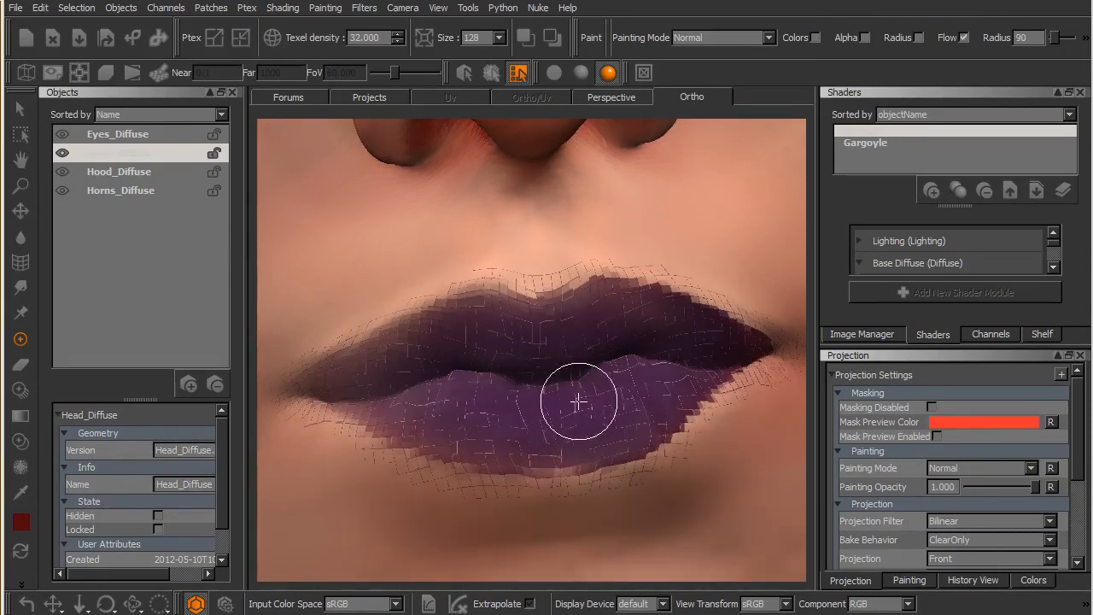
{"action": "key", "text": "e"}
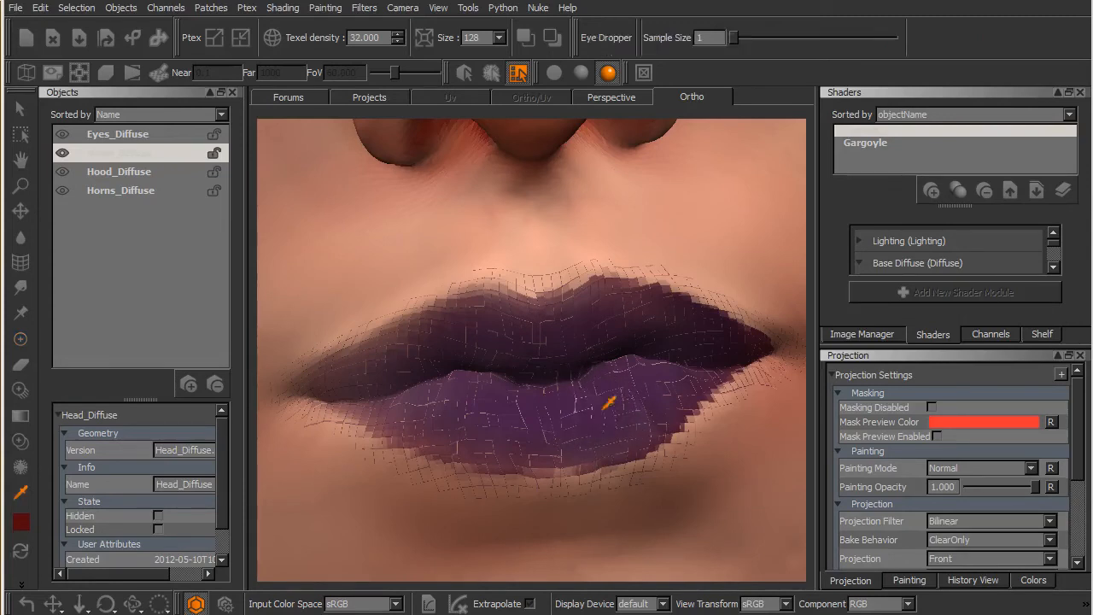
{"action": "left_click", "coordinate": [618, 377]}
{"action": "key", "text": "p"}
Paint solid purple over the lower lip and its outer edge with a brush radius of 36, and bake the paint.
{"action": "mouse_move", "coordinate": [552, 462]}
{"action": "left_mouse_down"}
{"action": "mouse_move", "coordinate": [469, 461]}
{"action": "mouse_move", "coordinate": [586, 456]}
{"action": "mouse_move", "coordinate": [459, 459]}
{"action": "mouse_move", "coordinate": [576, 465]}
{"action": "left_mouse_up"}
{"action": "left_click_drag", "start_coordinate": [508, 469], "coordinate": [543, 472]}
{"action": "mouse_move", "coordinate": [645, 438]}
{"action": "left_mouse_down"}
{"action": "mouse_move", "coordinate": [688, 395]}
{"action": "mouse_move", "coordinate": [623, 449]}
{"action": "mouse_move", "coordinate": [710, 383]}
{"action": "mouse_move", "coordinate": [699, 395]}
{"action": "left_mouse_up"}
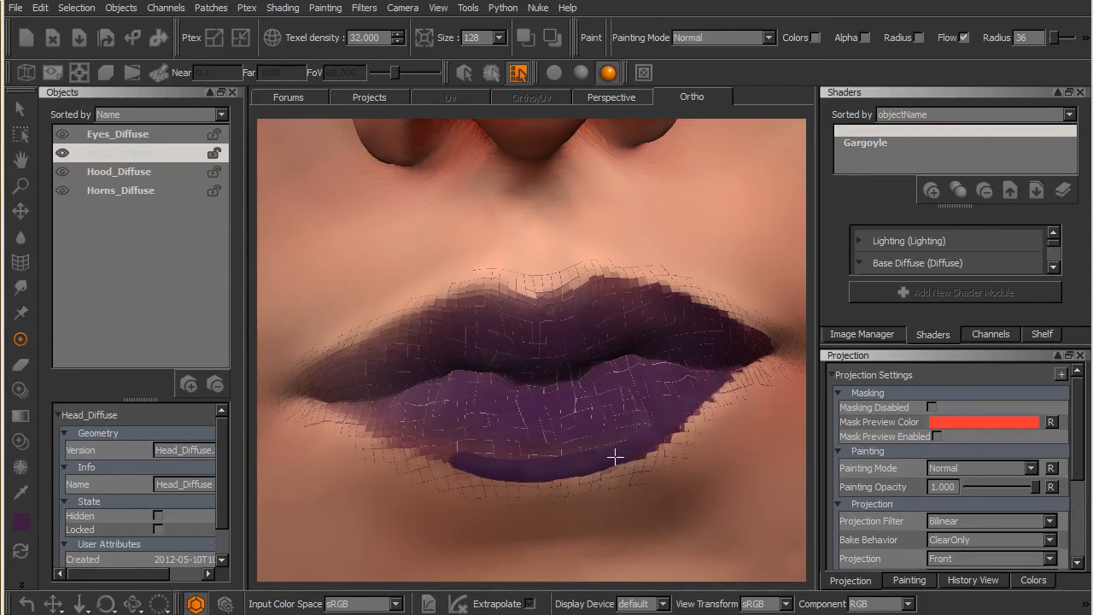
{"action": "mouse_move", "coordinate": [615, 457]}
{"action": "left_mouse_down"}
{"action": "mouse_move", "coordinate": [727, 371]}
{"action": "mouse_move", "coordinate": [625, 458]}
{"action": "mouse_move", "coordinate": [420, 442]}
{"action": "mouse_move", "coordinate": [350, 399]}
{"action": "mouse_move", "coordinate": [419, 420]}
{"action": "mouse_move", "coordinate": [353, 398]}
{"action": "mouse_move", "coordinate": [484, 382]}
{"action": "mouse_move", "coordinate": [415, 395]}
{"action": "mouse_move", "coordinate": [444, 407]}
{"action": "mouse_move", "coordinate": [438, 400]}
{"action": "left_mouse_up"}
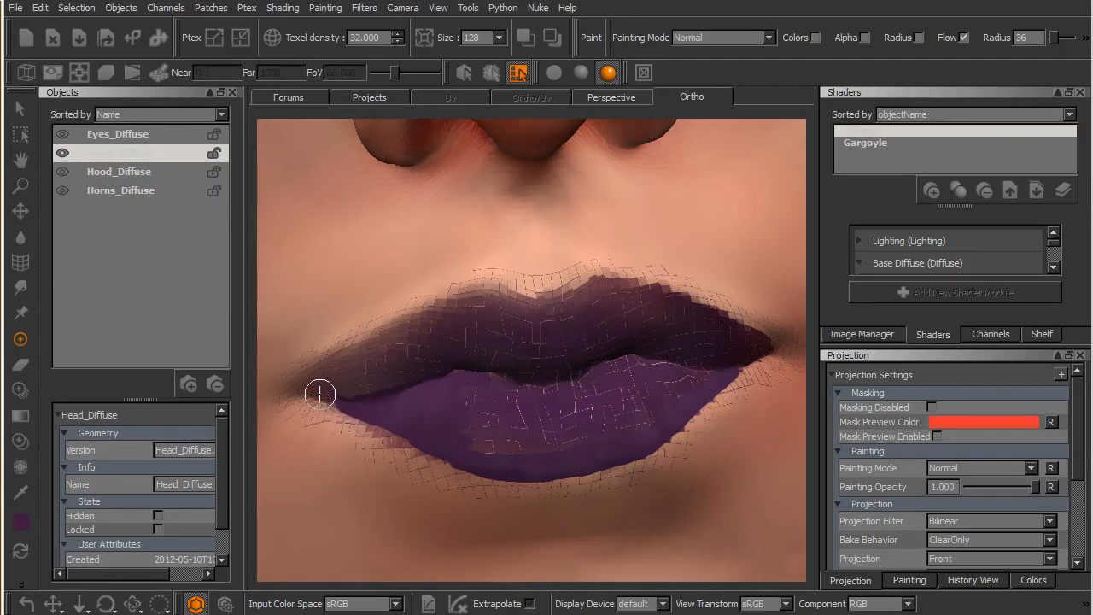
{"action": "left_click_drag", "start_coordinate": [313, 393], "coordinate": [421, 445]}
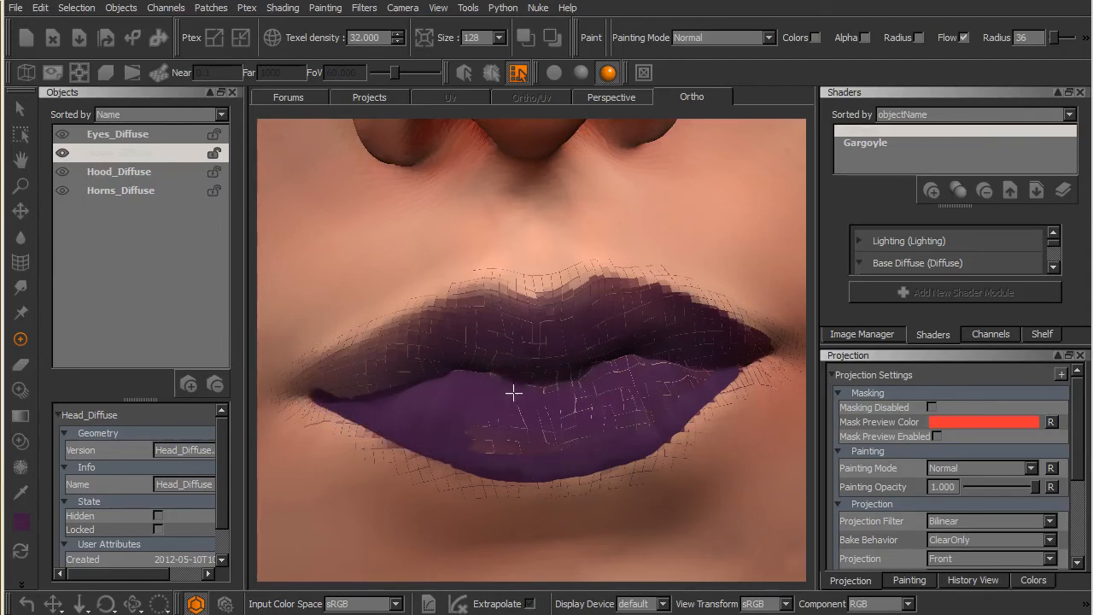
{"action": "left_click_drag", "start_coordinate": [493, 420], "coordinate": [591, 421]}
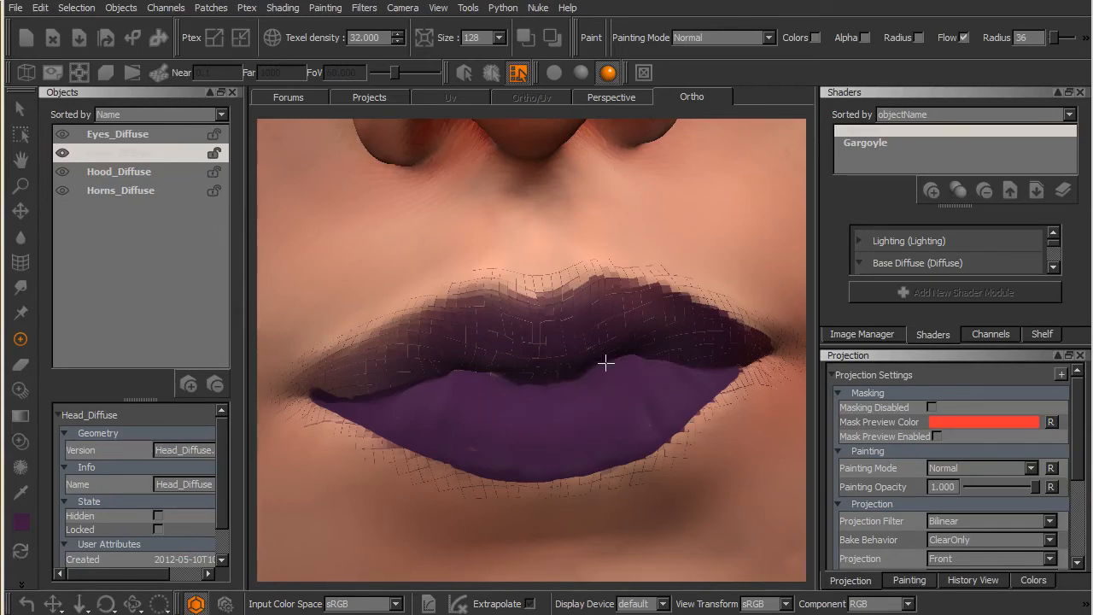
{"action": "key", "text": "b"}
Examine the repainted lower lip up close and against the whole hooded head.
{"action": "left_click_drag", "start_coordinate": [601, 438], "coordinate": [592, 456], "text": "alt"}
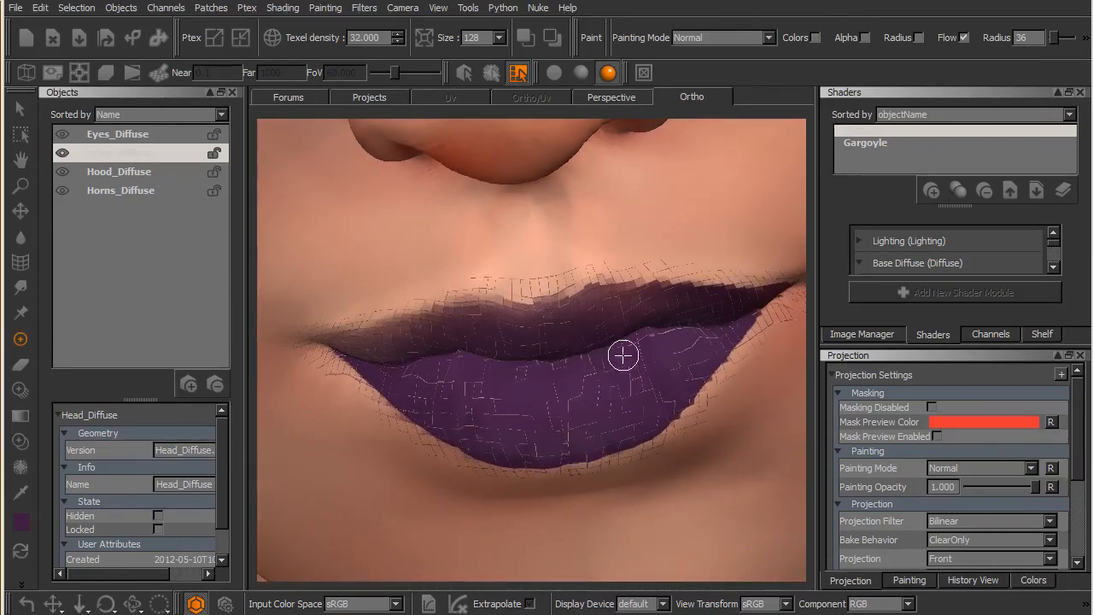
{"action": "mouse_move", "coordinate": [610, 396]}
{"action": "left_mouse_down", "text": "alt"}
{"action": "mouse_move", "coordinate": [618, 378]}
{"action": "mouse_move", "coordinate": [585, 382]}
{"action": "mouse_move", "coordinate": [593, 398]}
{"action": "mouse_move", "coordinate": [630, 406]}
{"action": "left_mouse_up", "text": "alt"}
{"action": "right_click_drag", "start_coordinate": [630, 406], "coordinate": [567, 396], "text": "alt"}
{"action": "middle_click_drag", "start_coordinate": [566, 396], "coordinate": [535, 412], "text": "alt"}
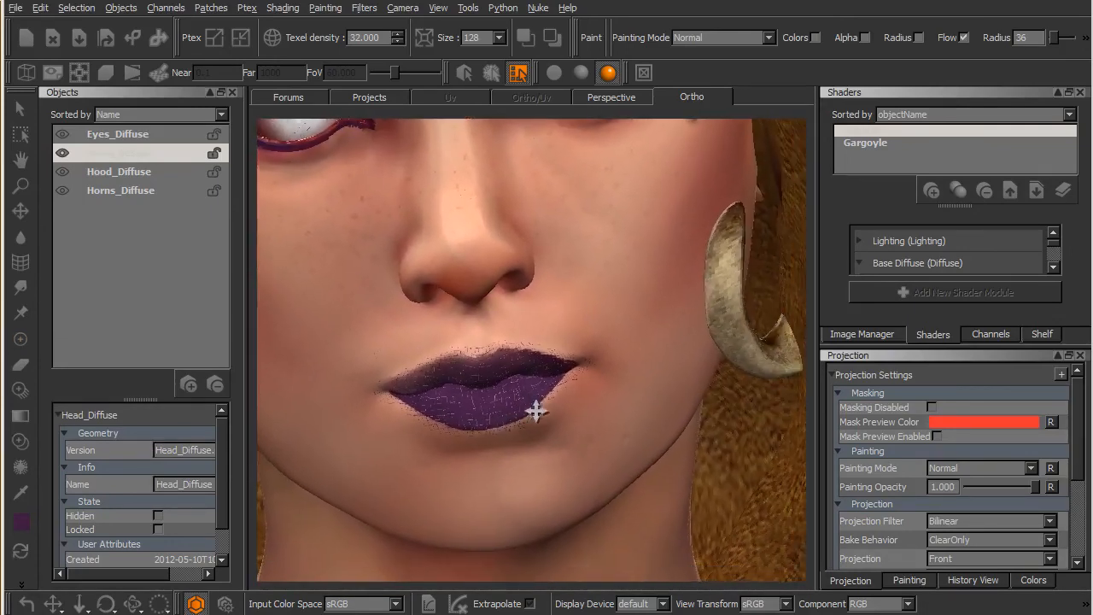
{"action": "left_click_drag", "start_coordinate": [535, 412], "coordinate": [577, 396], "text": "alt"}
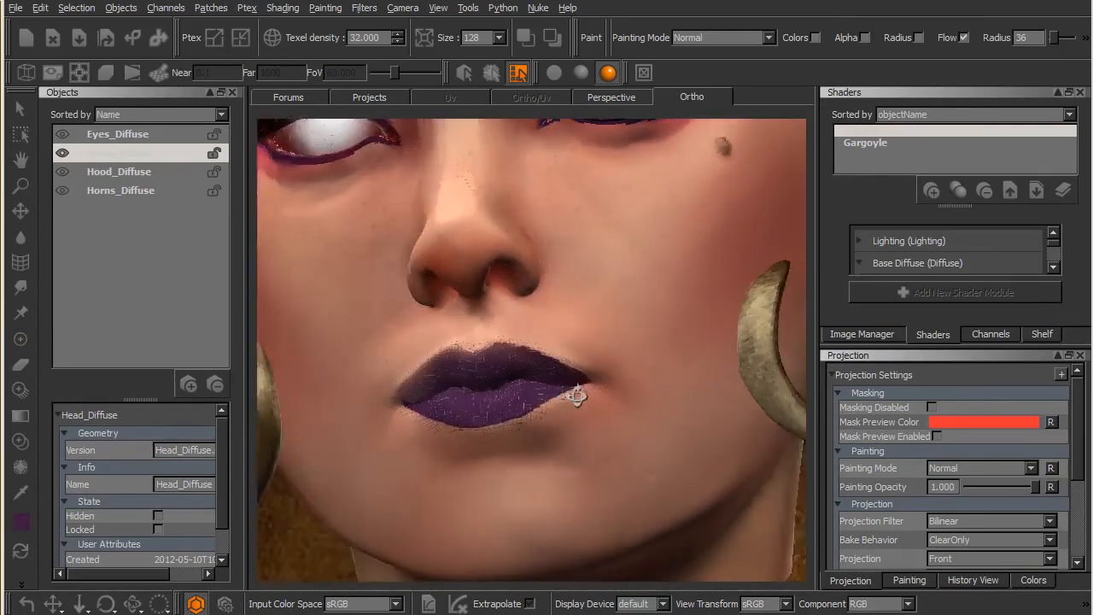
{"action": "right_click_drag", "start_coordinate": [577, 395], "coordinate": [551, 381], "text": "alt"}
{"action": "mouse_move", "coordinate": [552, 381]}
{"action": "middle_mouse_down", "text": "alt"}
{"action": "mouse_move", "coordinate": [574, 418]}
{"action": "mouse_move", "coordinate": [566, 434]}
{"action": "middle_mouse_up", "text": "alt"}
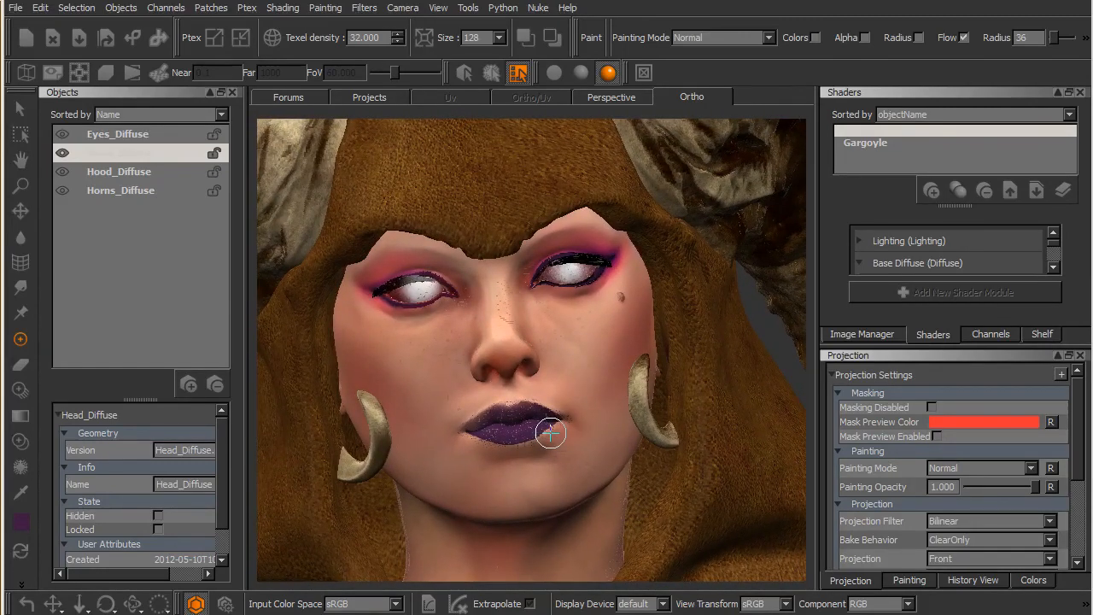